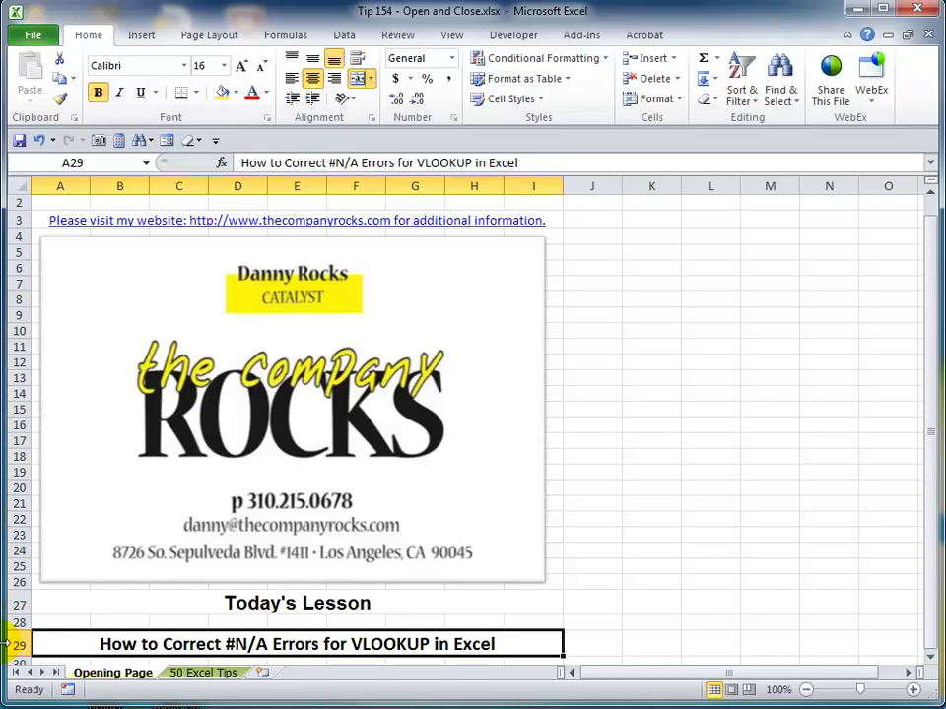
Switch to the Tip 154 - Trim Imported Text workbook and examine the imported data in A4:D11 and the lookup cells H5 and I5
key("ctrl+Tab")
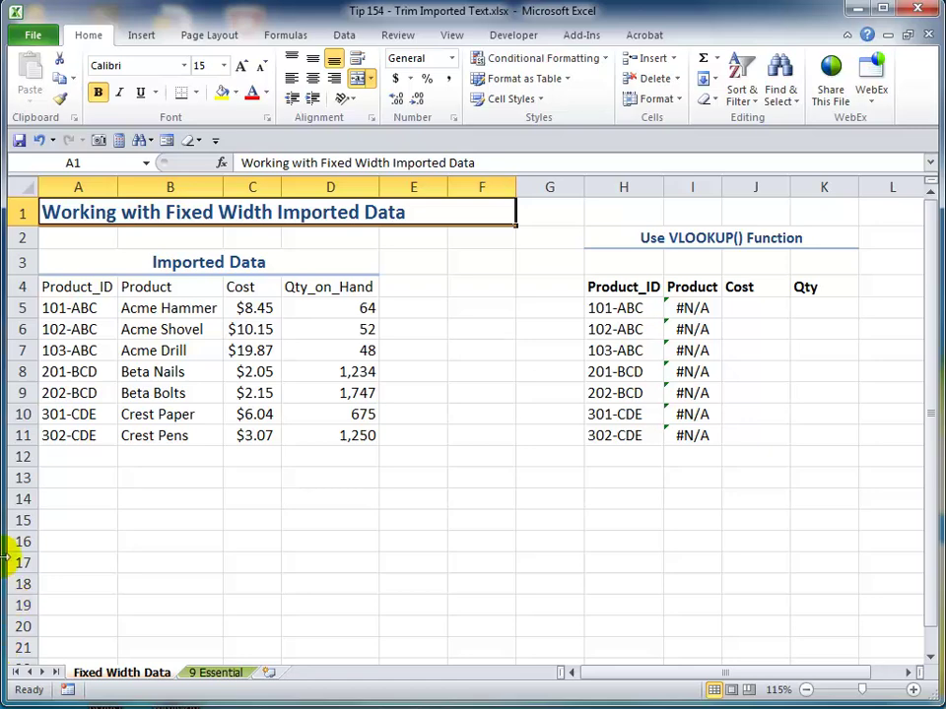
left_click(88, 287)
left_click_drag(88, 286, 366, 426)
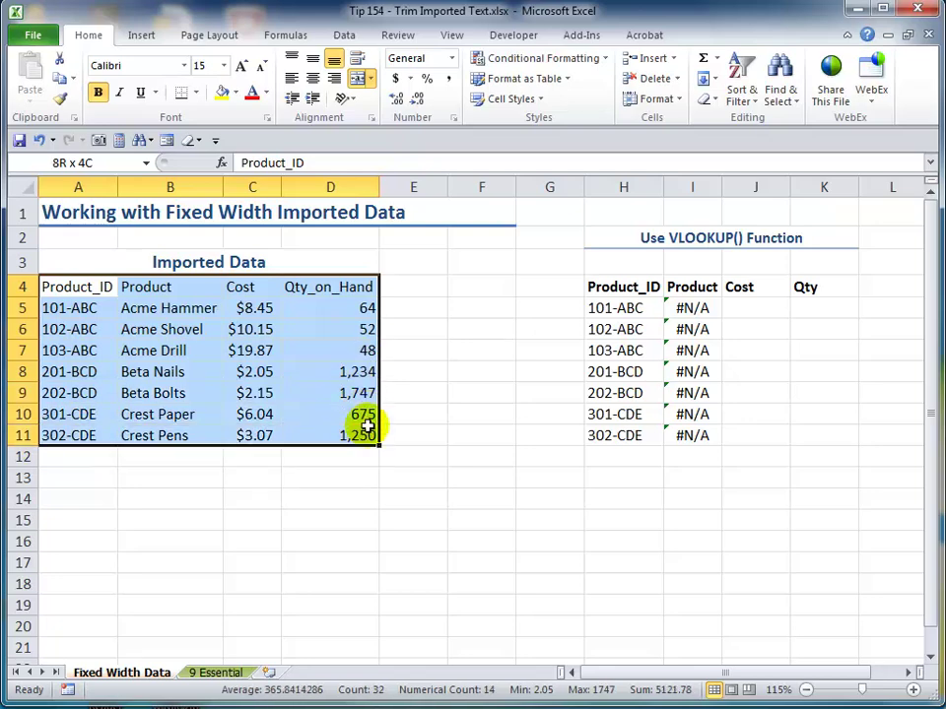
left_click_drag(367, 426, 366, 430)
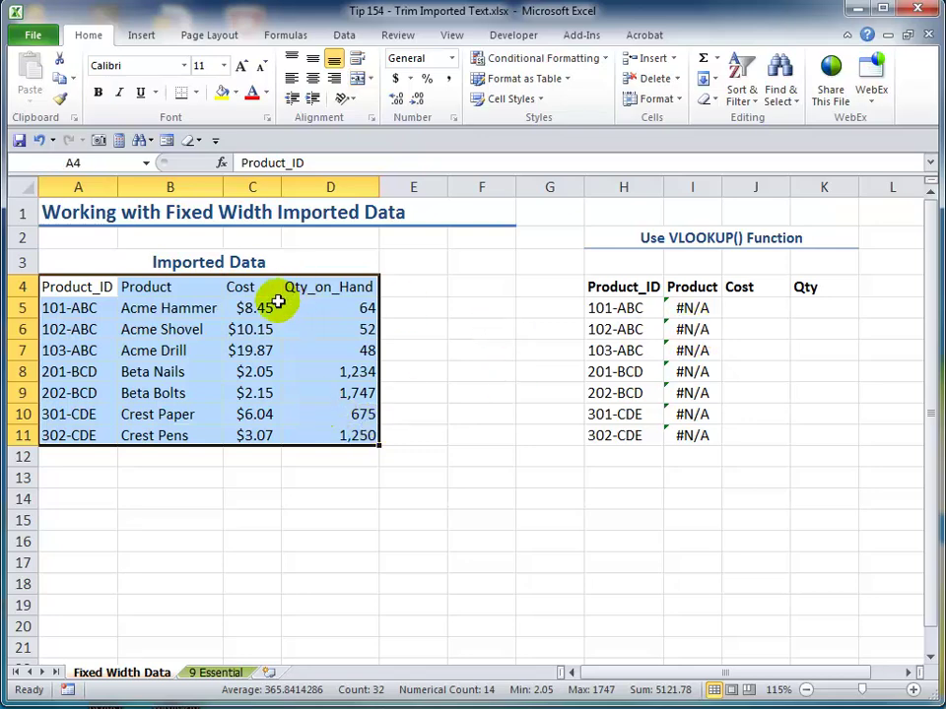
left_click(631, 308)
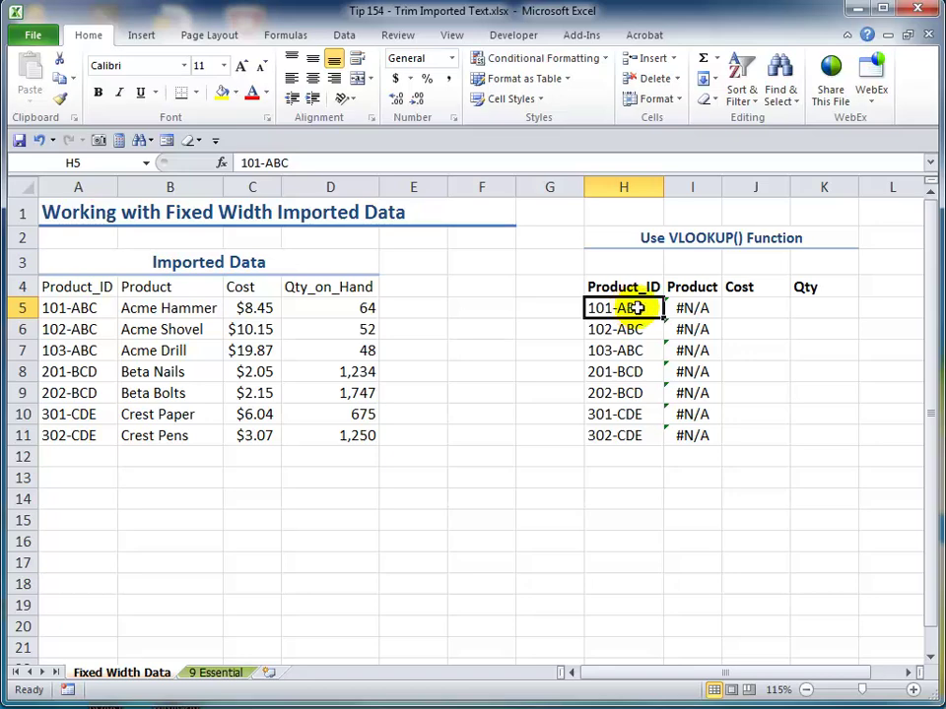
left_click(697, 307)
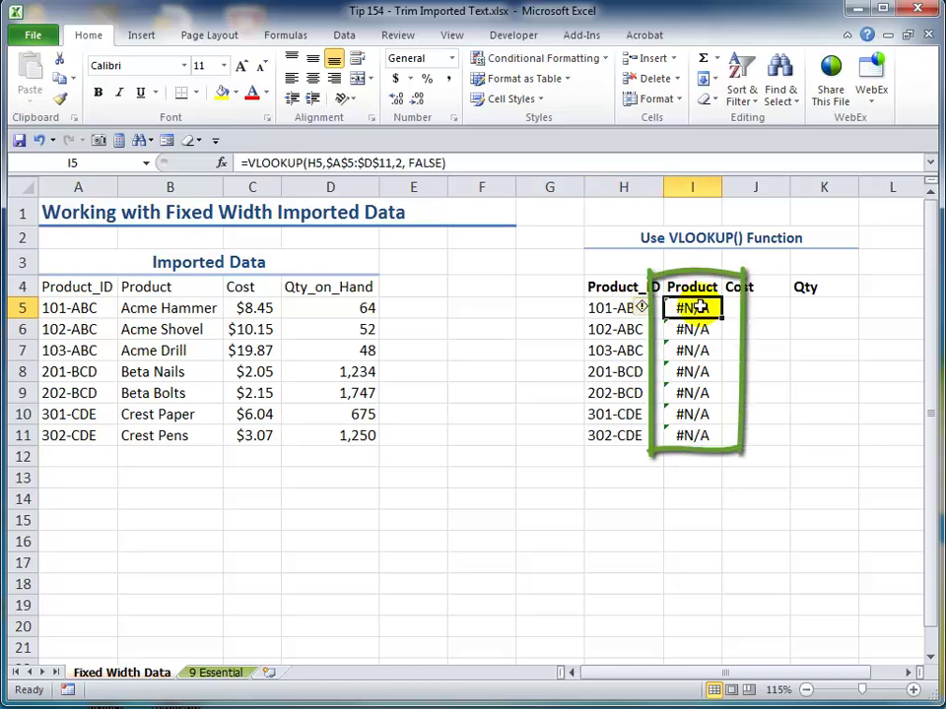
left_click(605, 308)
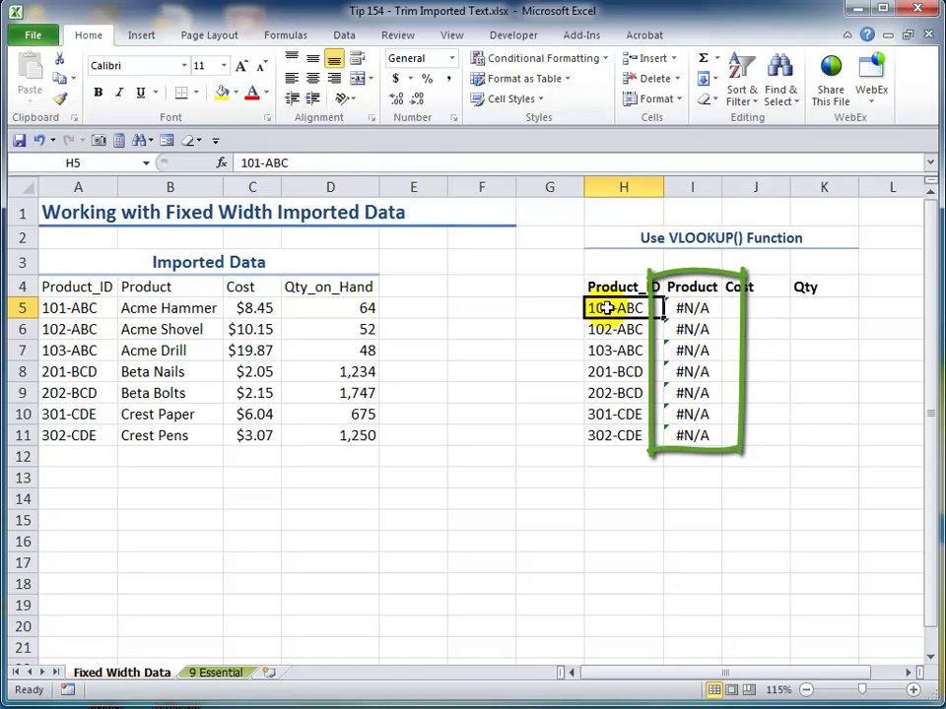
left_click(696, 307)
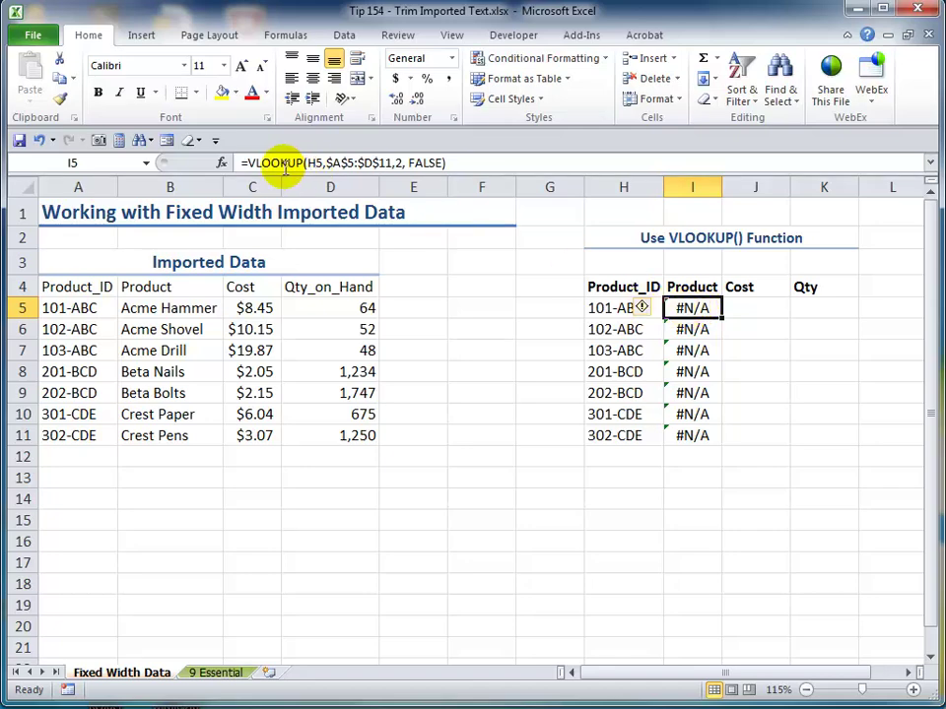
Review the function arguments of the VLOOKUP formula in I5, and inspect the Product_ID cells H5 and A5
left_click(222, 164)
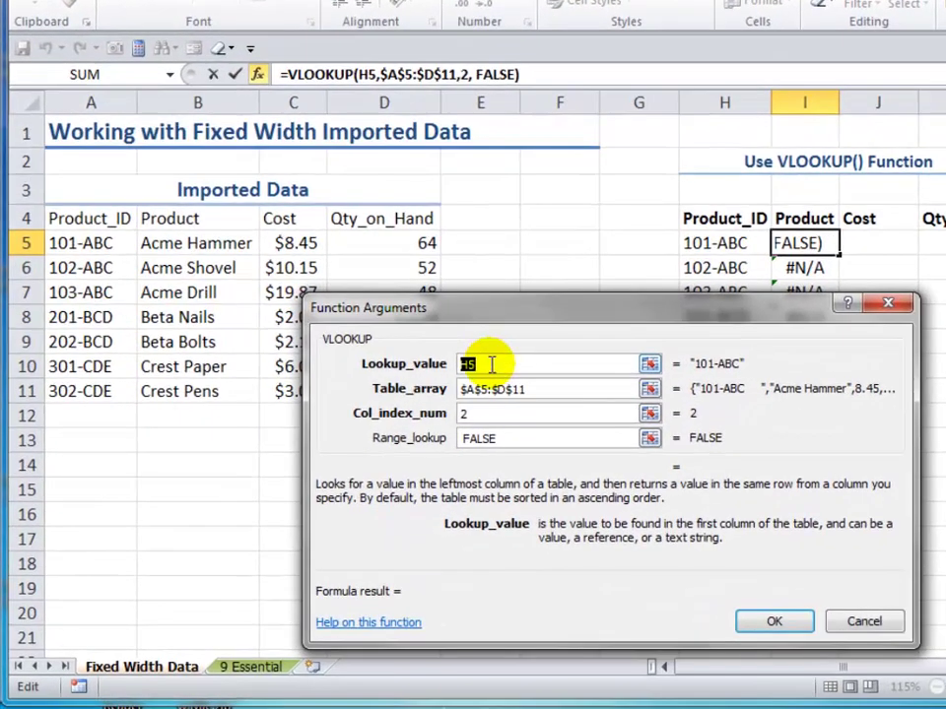
left_click(422, 413)
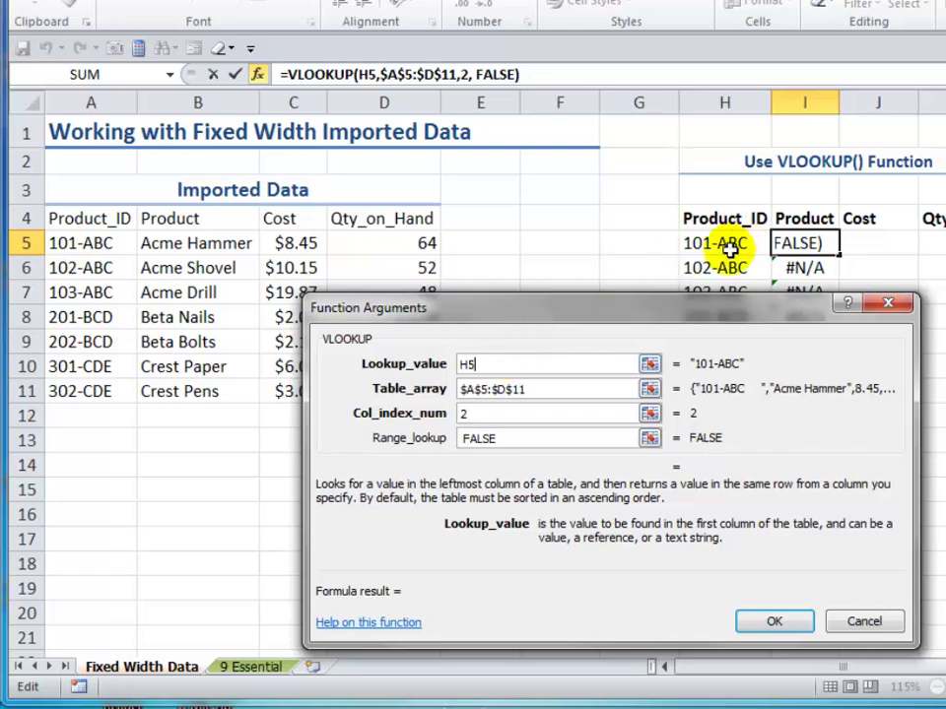
left_click(549, 395)
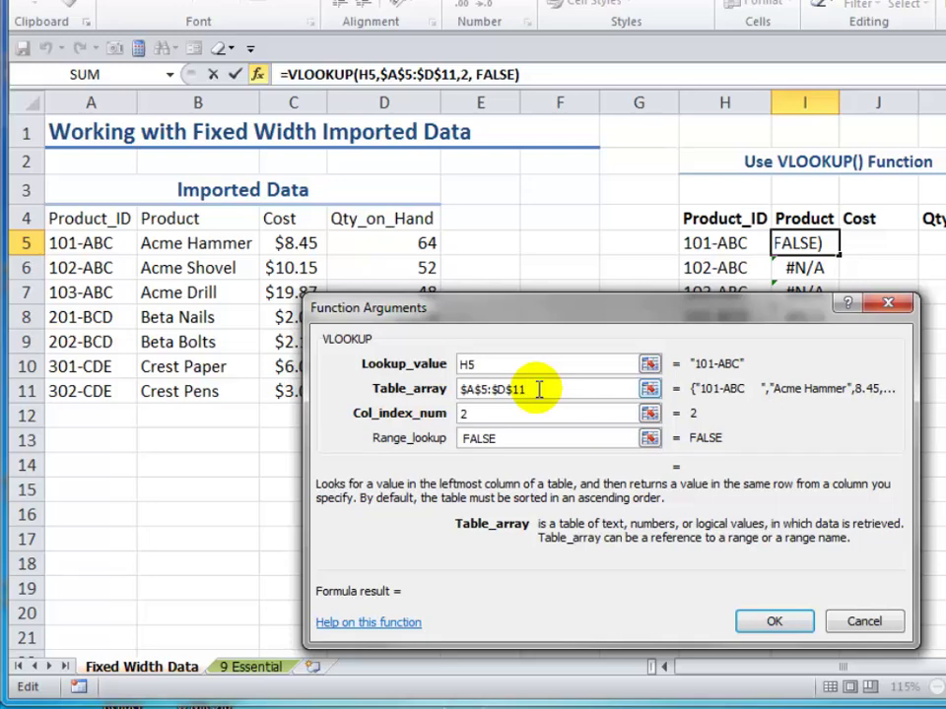
left_click(482, 414)
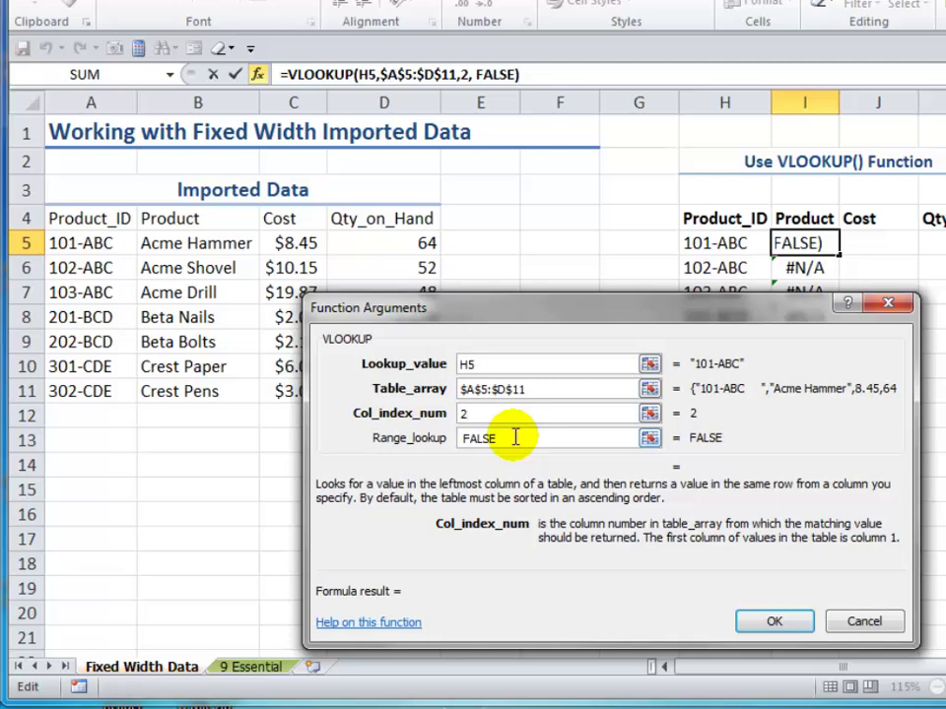
left_click(766, 621)
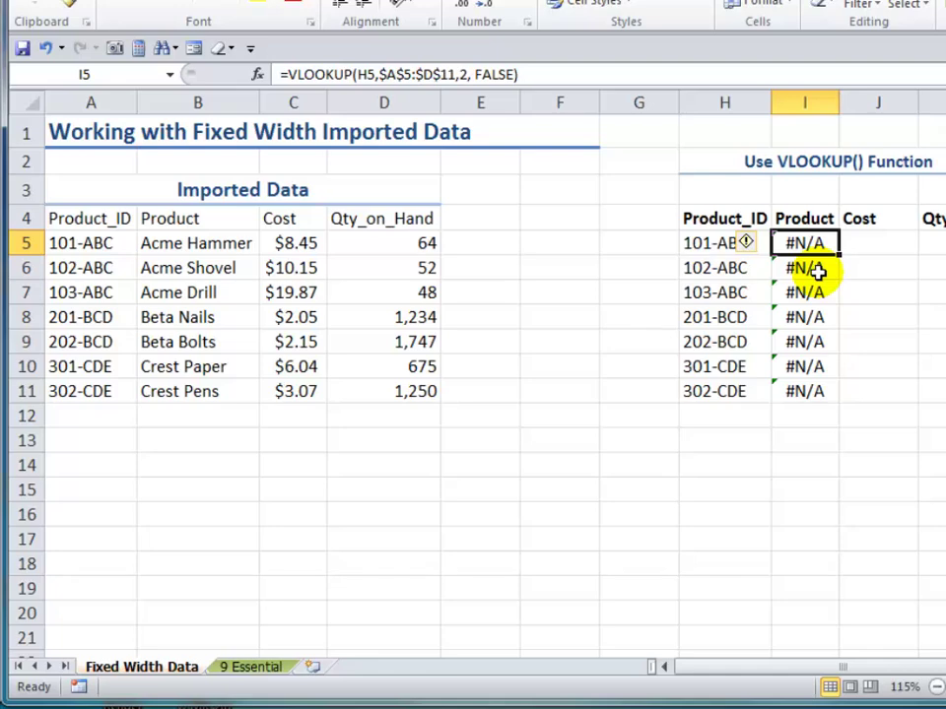
left_click(711, 244)
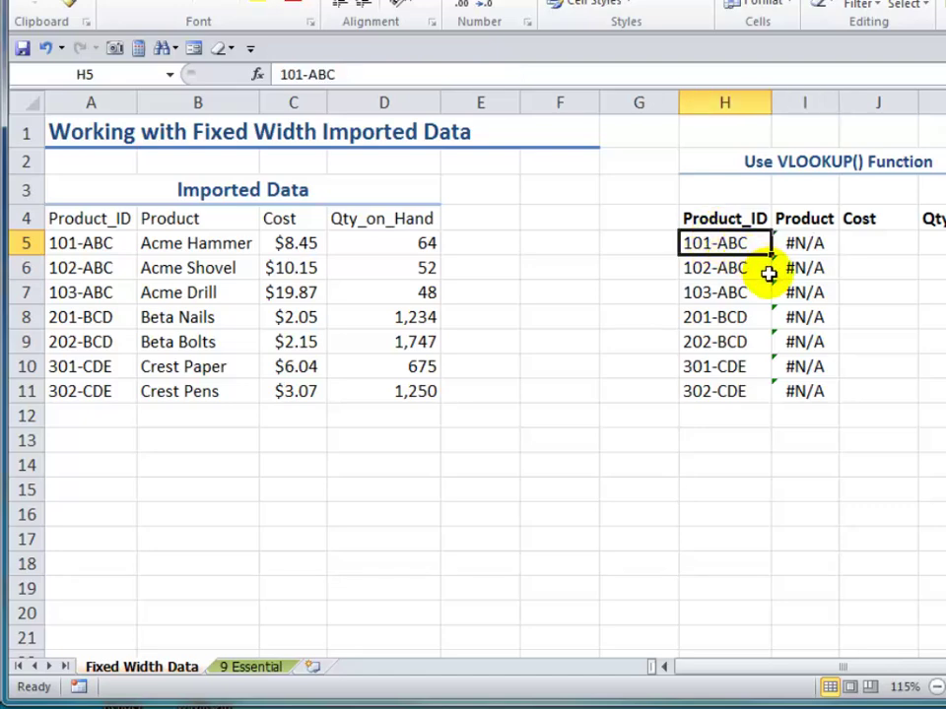
left_click(154, 129)
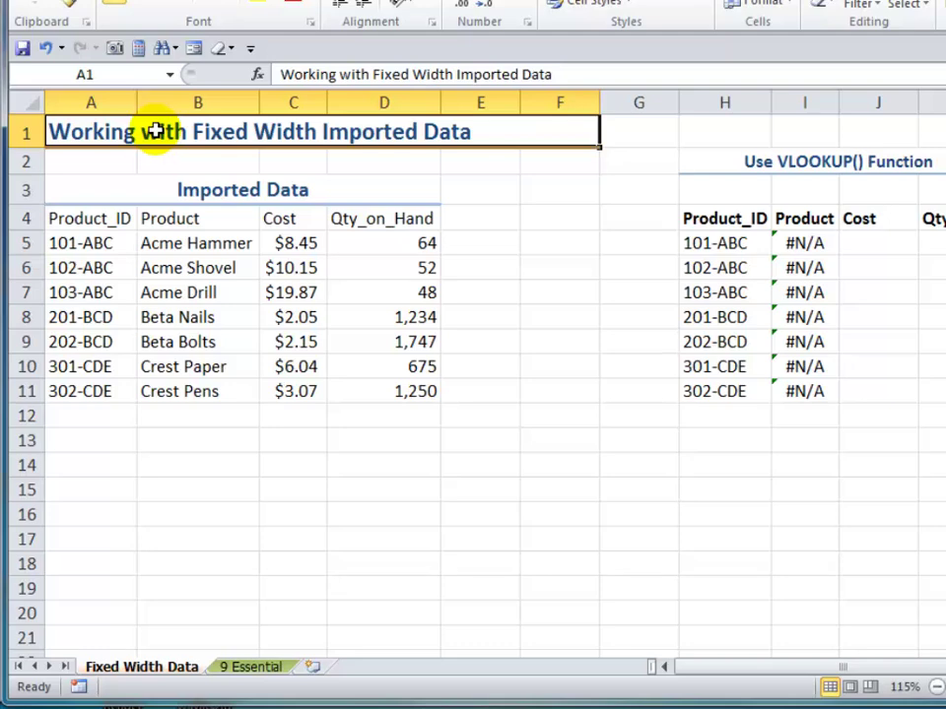
left_click(90, 245)
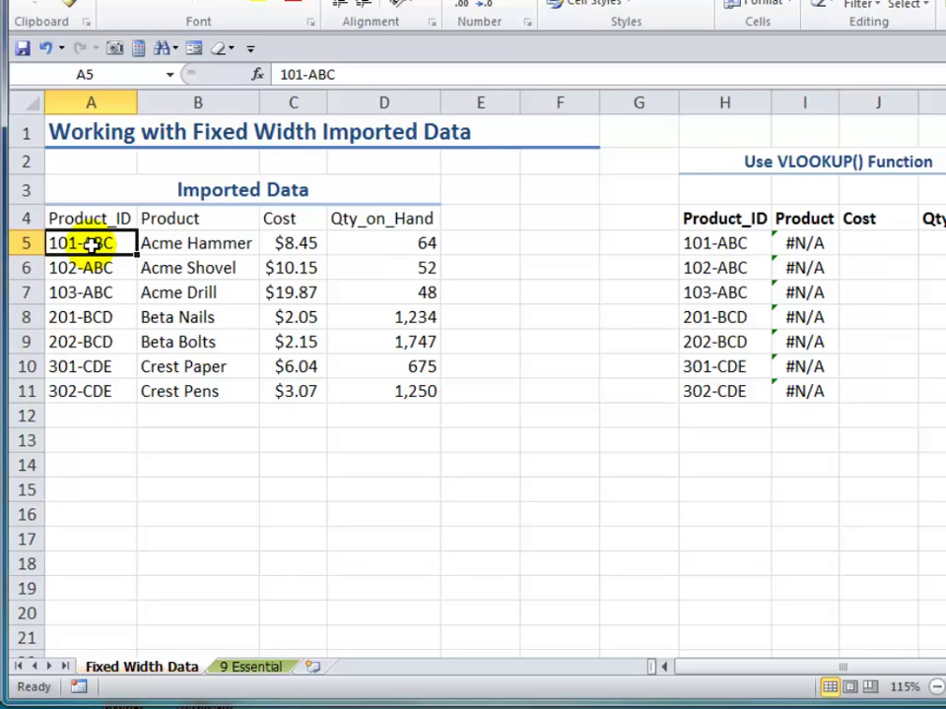
Enter the heading LEN() in cell E4, beside Qty_on_Hand
left_click(480, 223)
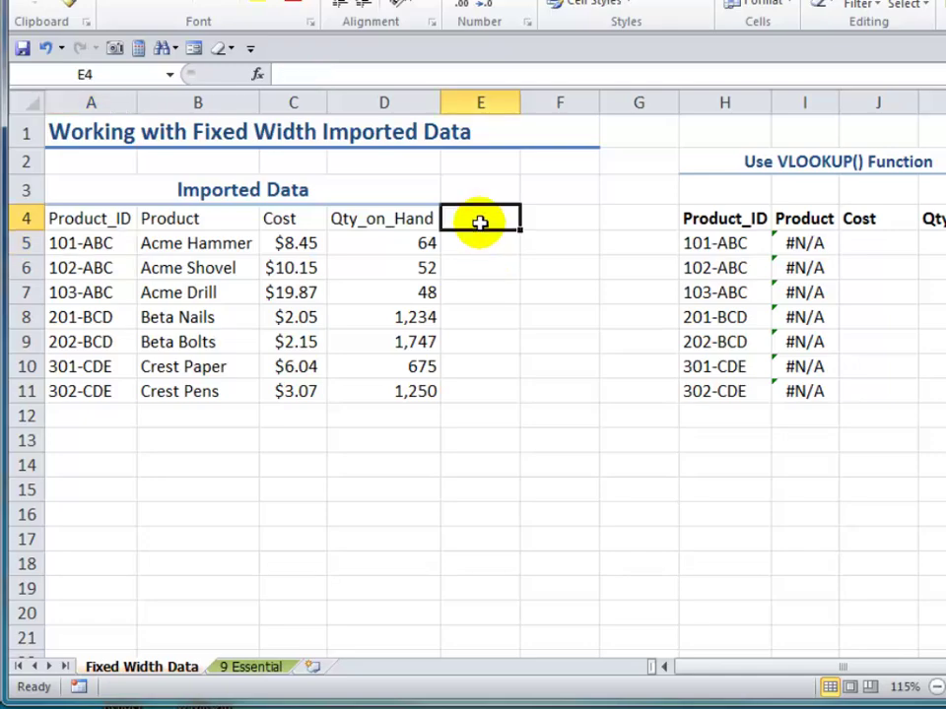
type("LEN()")
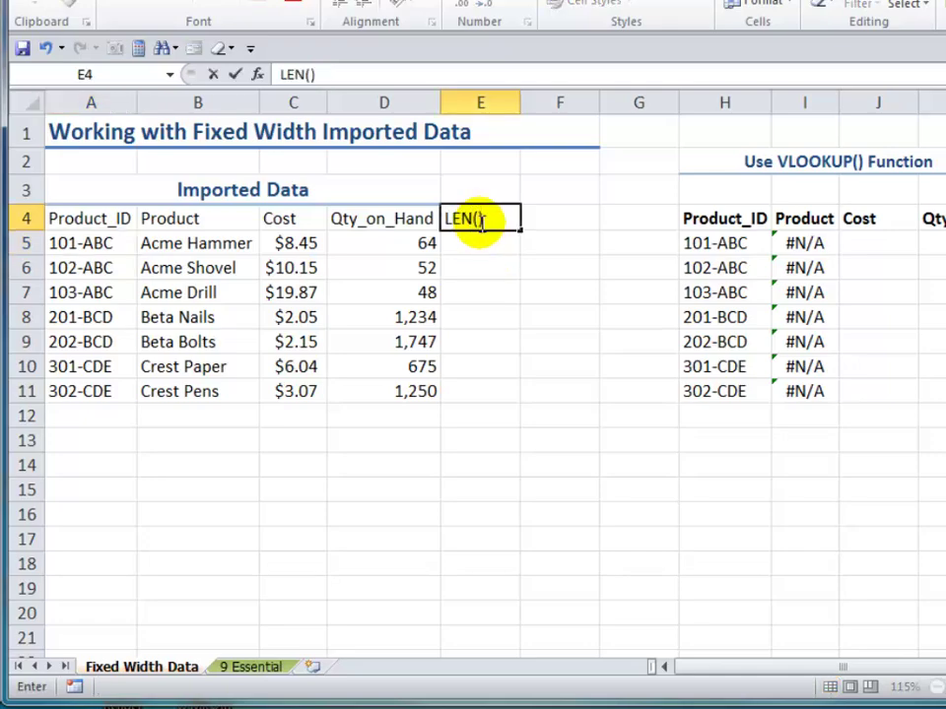
key("Return")
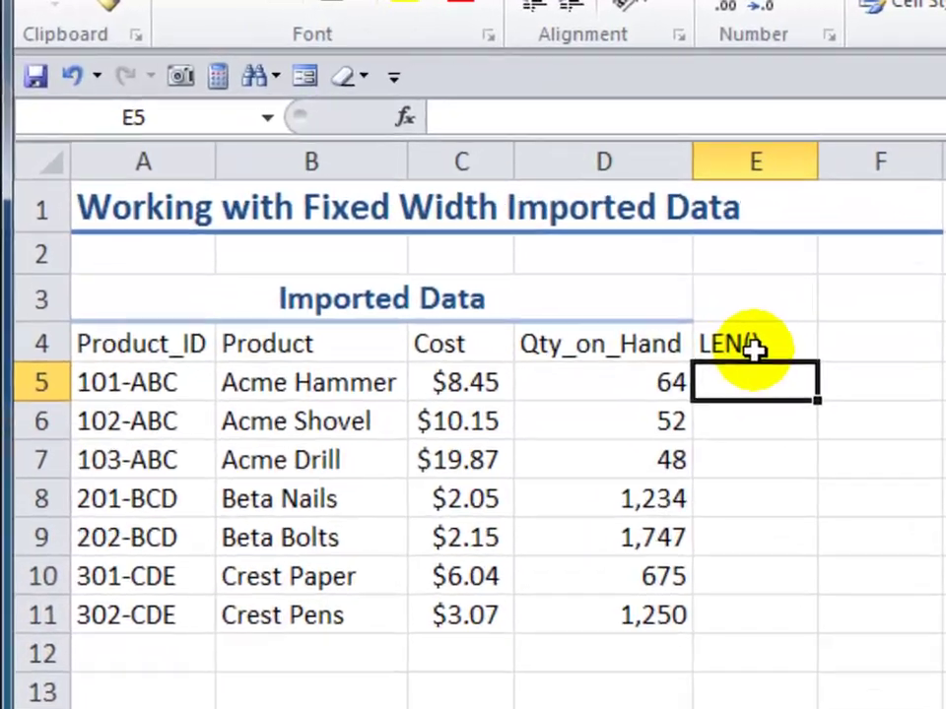
Enter =LEN(A5) in E5 and fill the formula down to E11
type("=len")
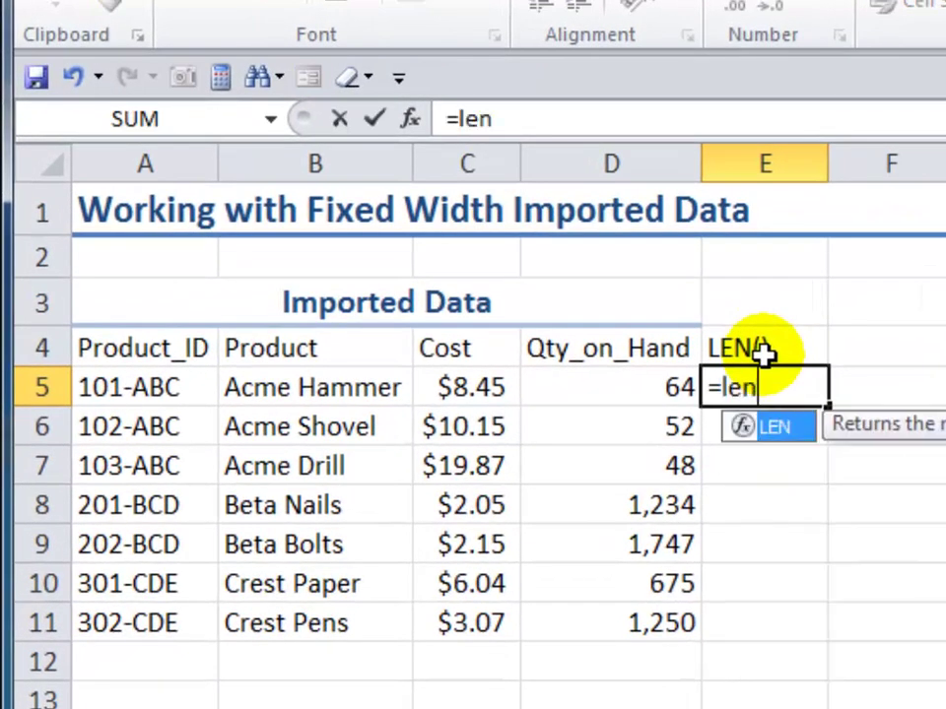
key("Tab")
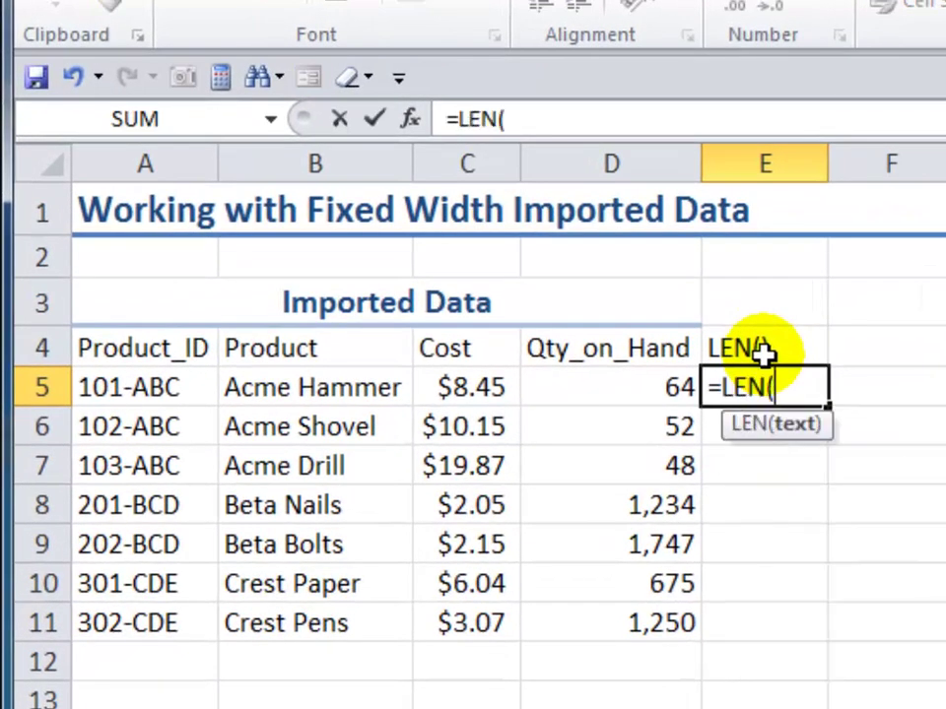
left_click(118, 387)
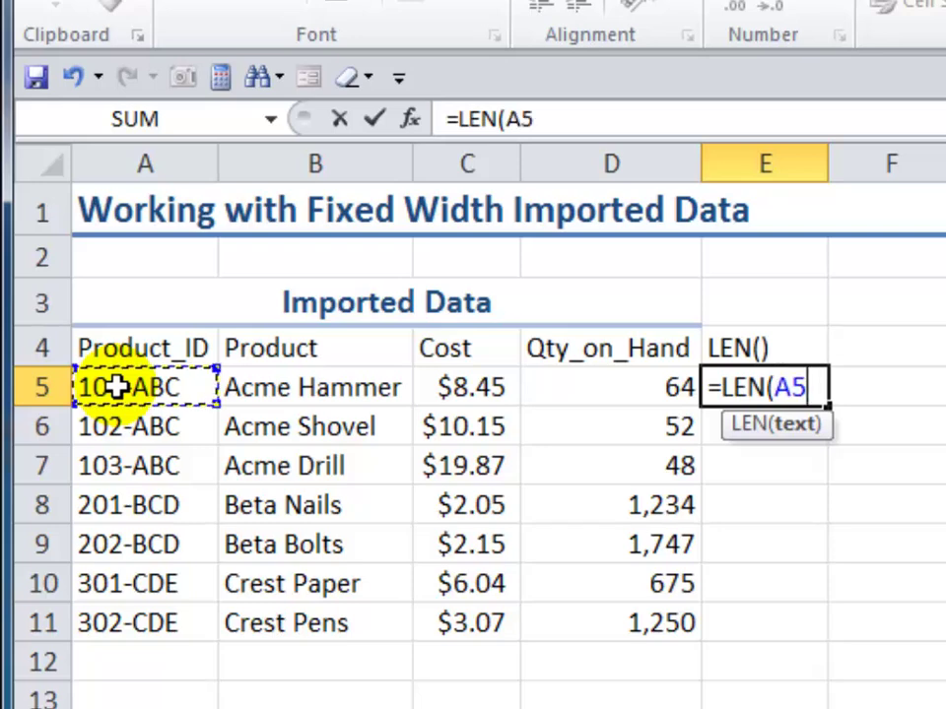
type(")")
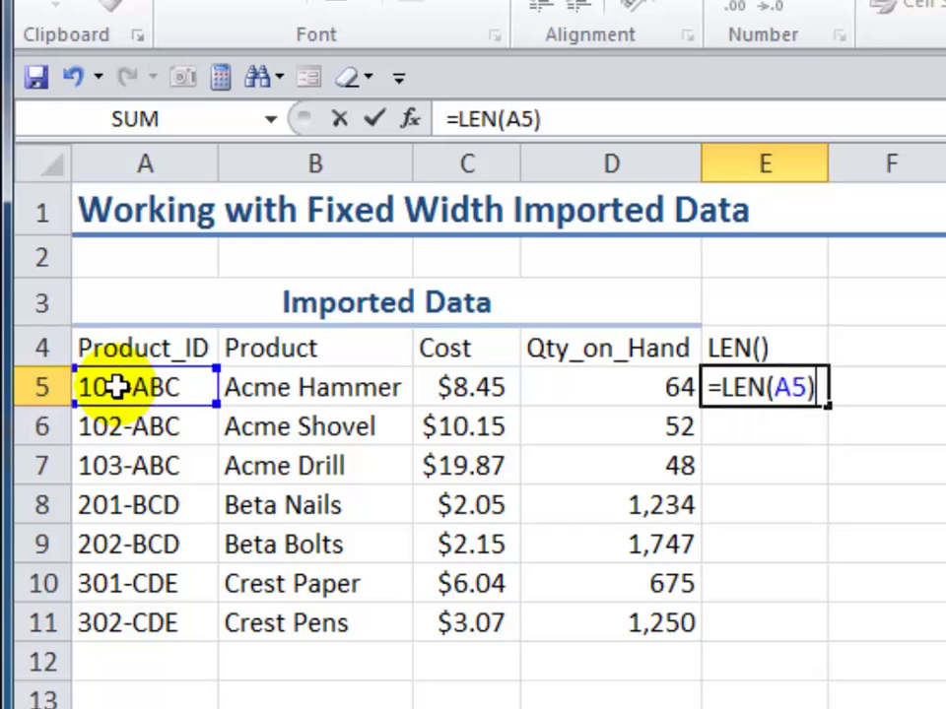
key("ctrl+Return")
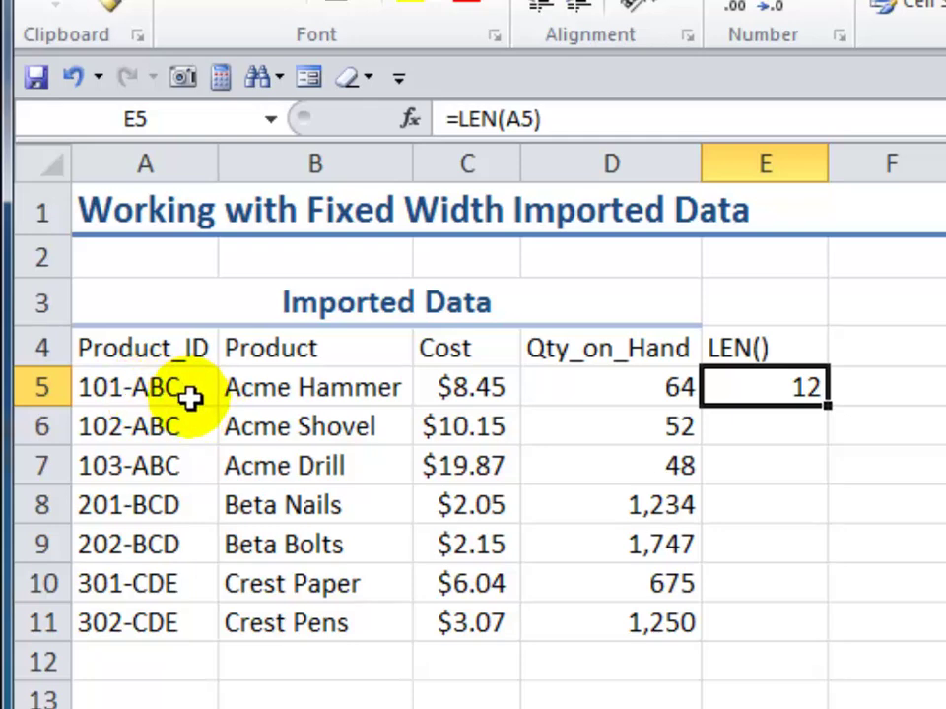
double_click(828, 404)
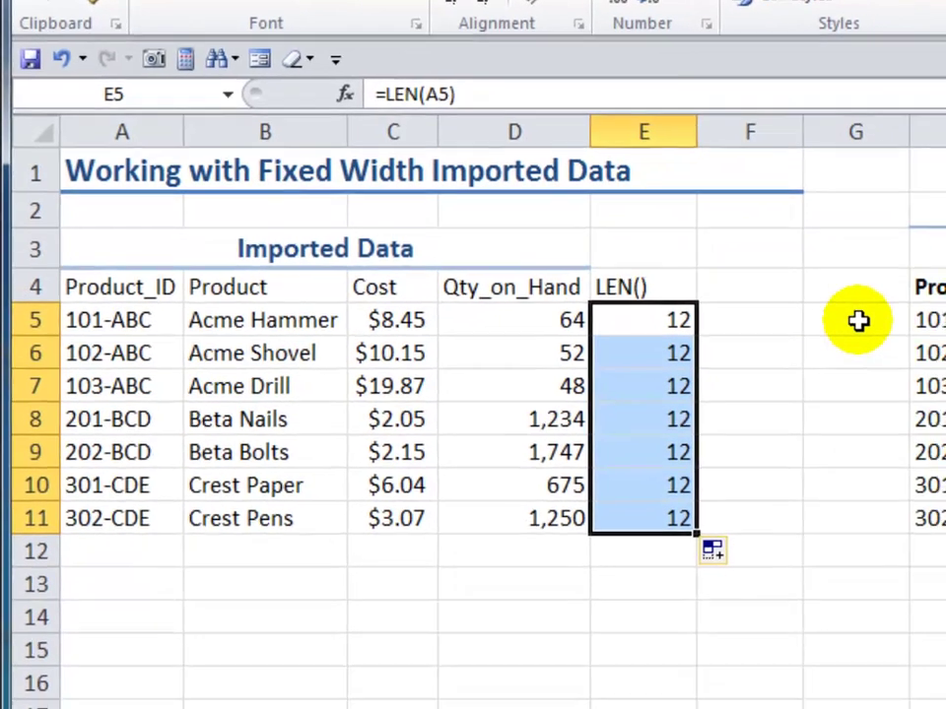
Enter =LEN(H5) in G5 and fill the formula down to G11
left_click(780, 286)
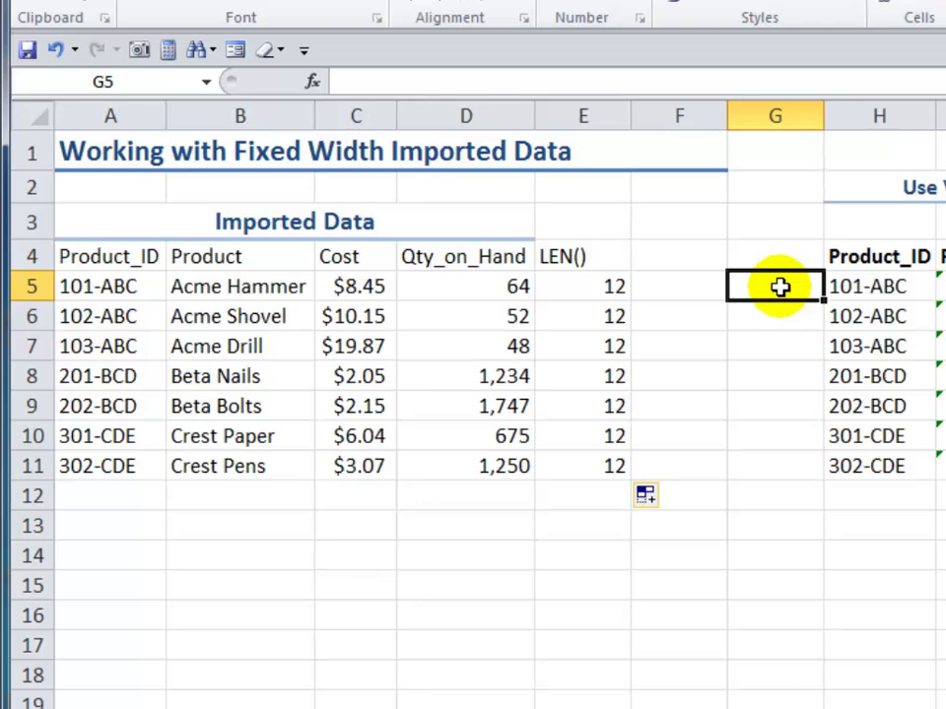
type("=l")
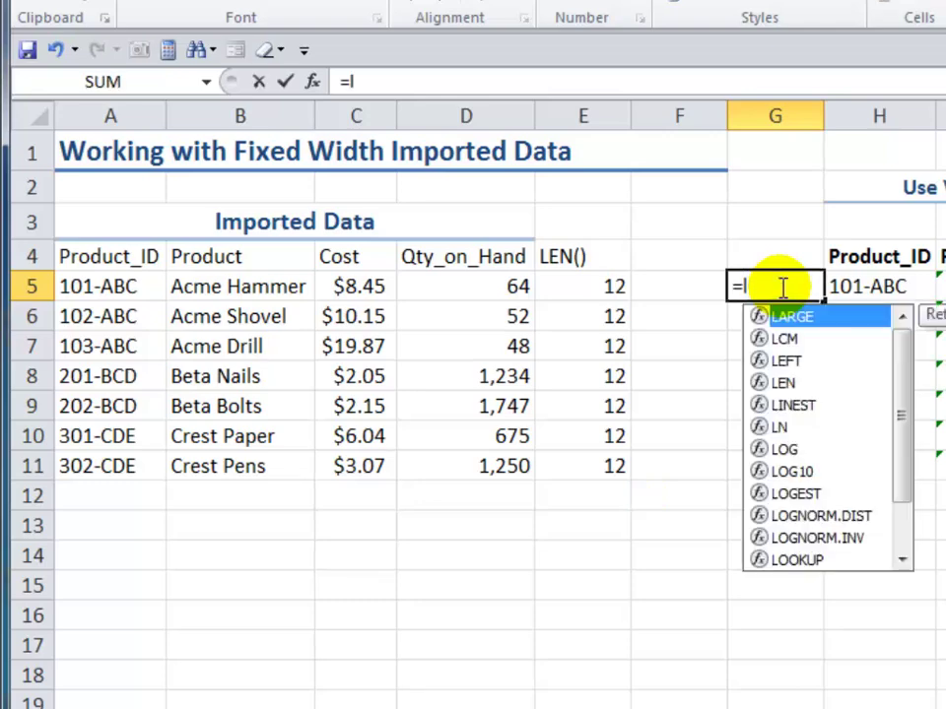
type("en(")
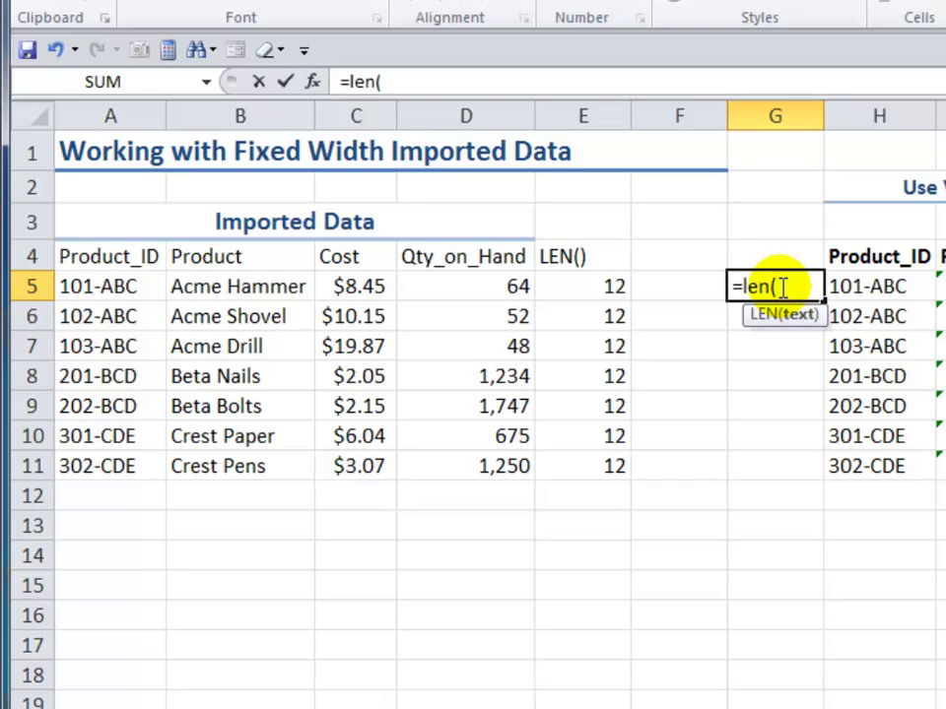
left_click(872, 286)
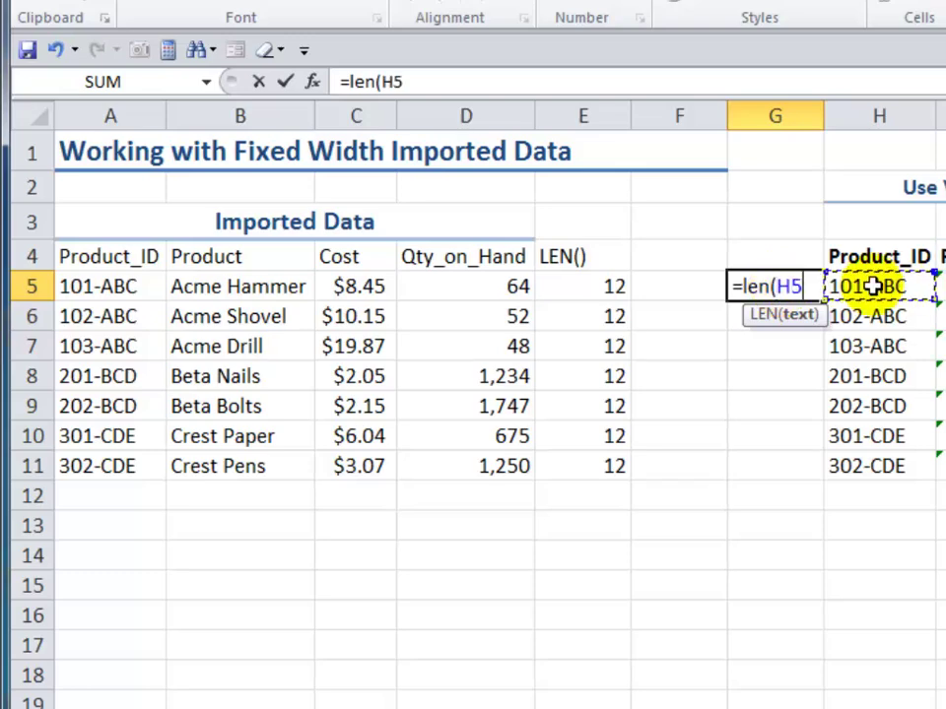
type(")")
key("ctrl+Return")
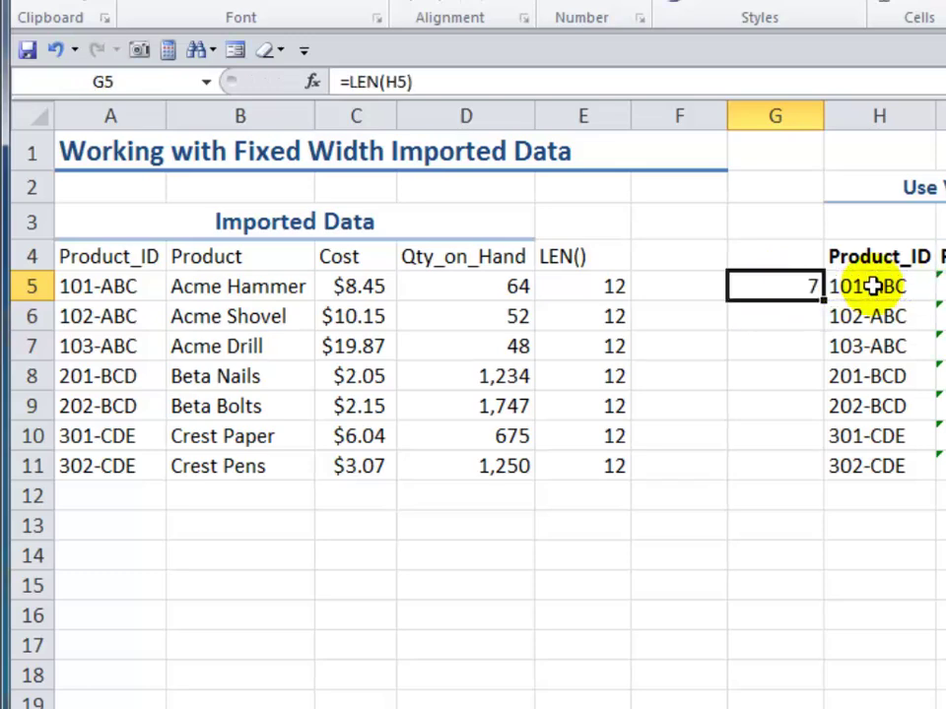
double_click(824, 297)
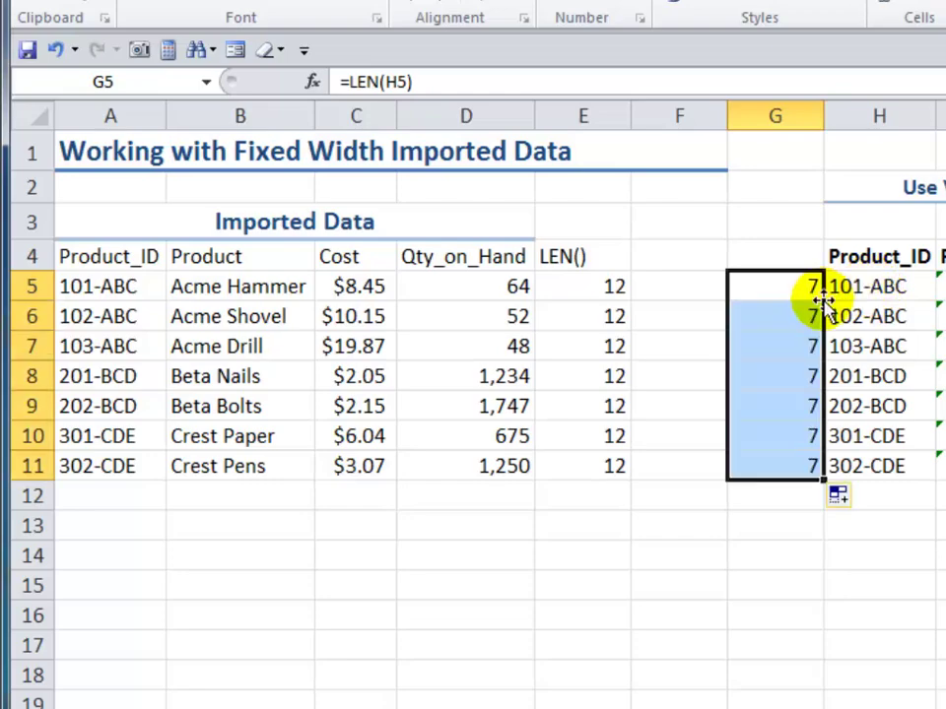
Compare the lookup cells H5 and I5 with the text-length formulas in G5 and E5
left_click(873, 283)
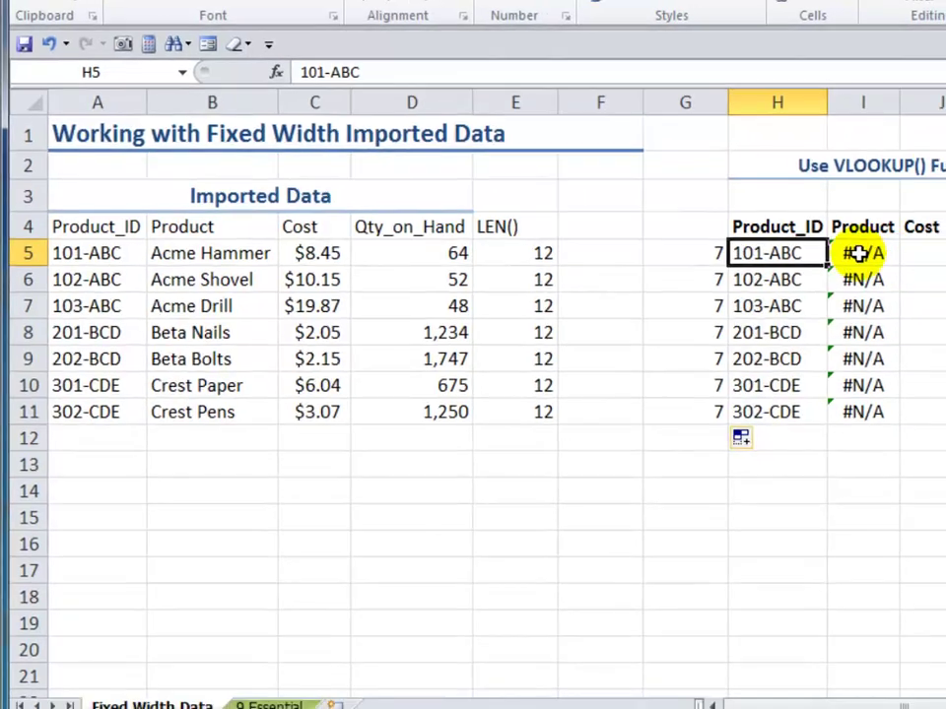
left_click(881, 259)
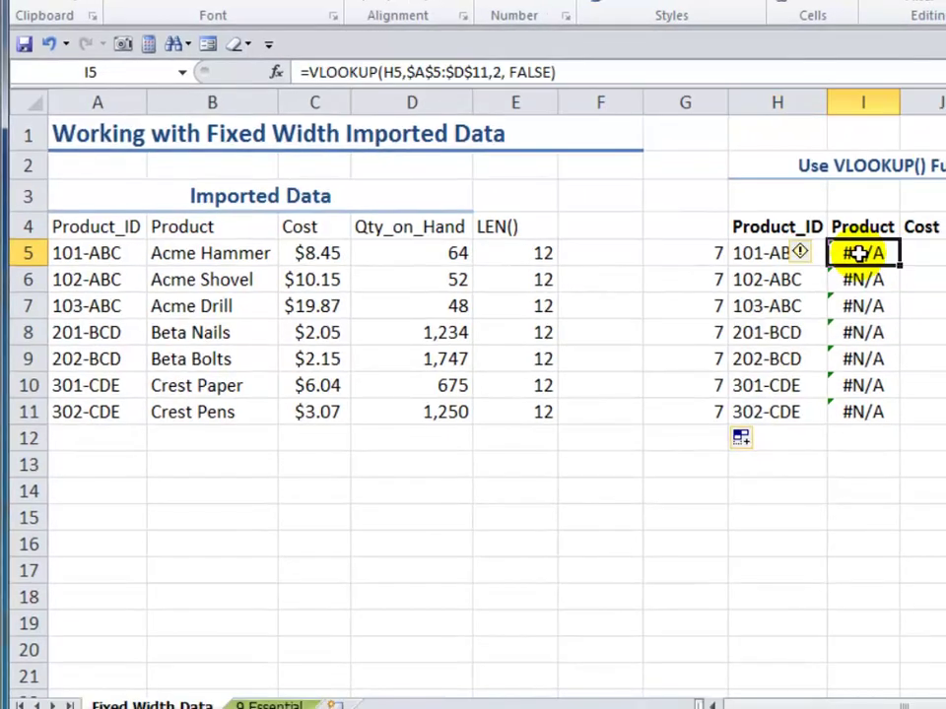
left_click(691, 253)
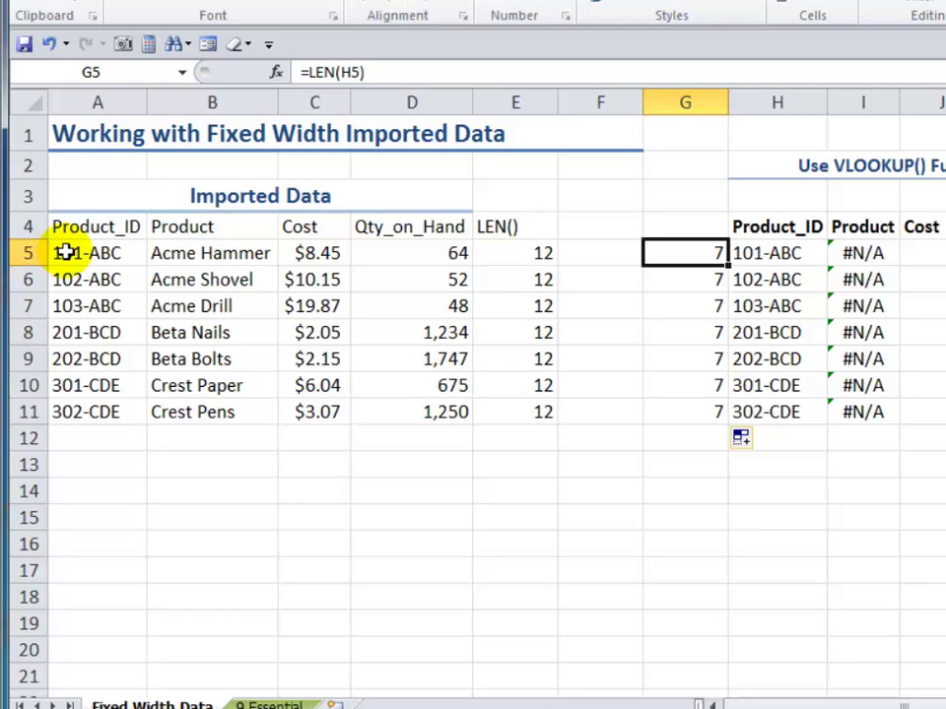
left_click(514, 253)
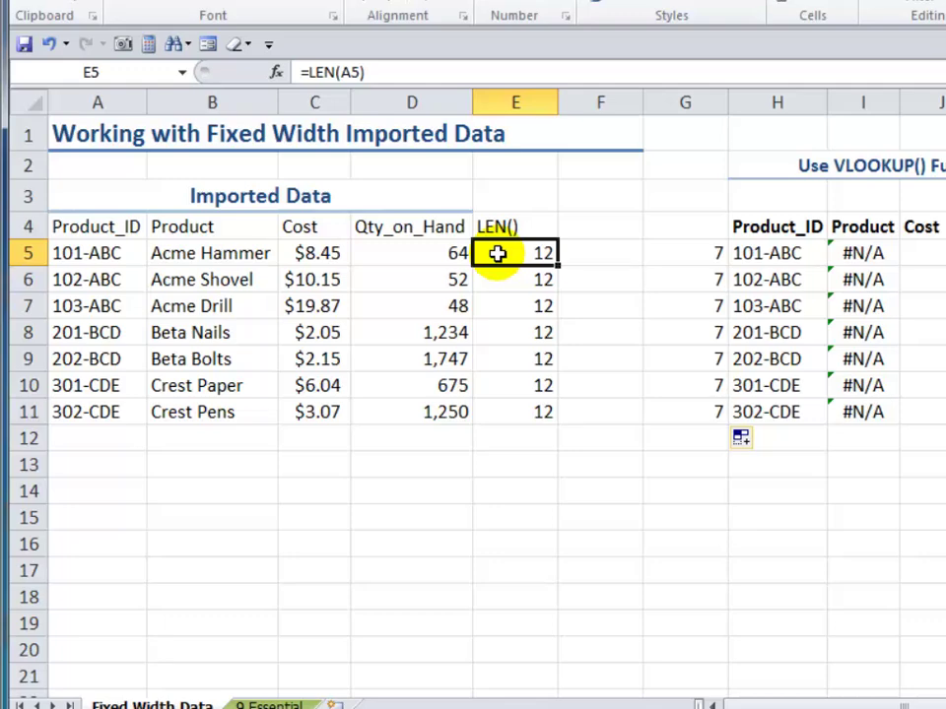
Enter the heading TRIM in cell F4, beside the LEN() heading
left_click(605, 225)
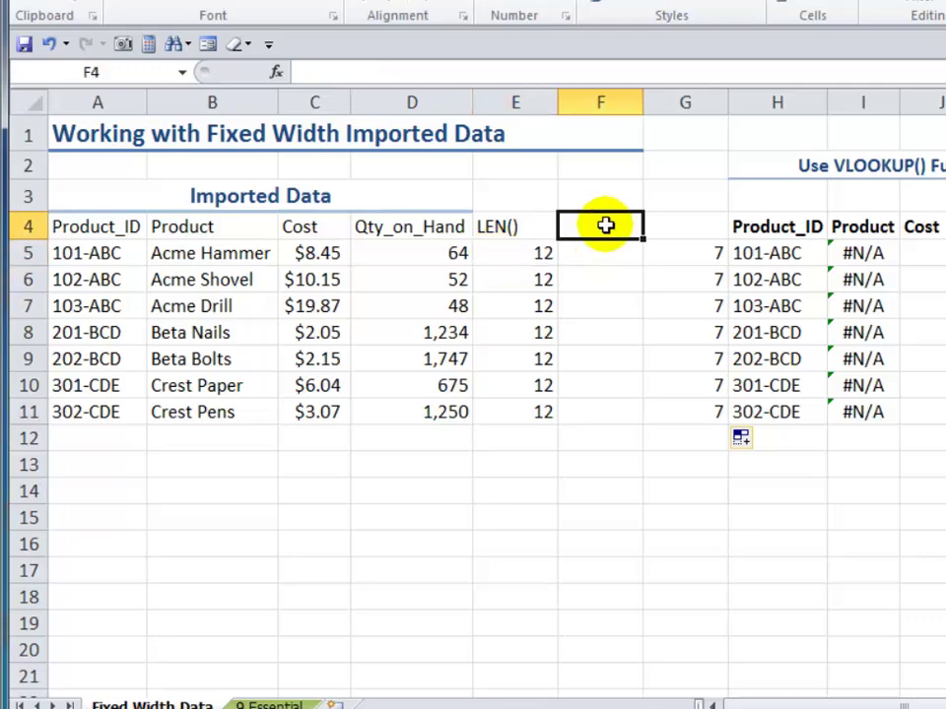
type("TRIM")
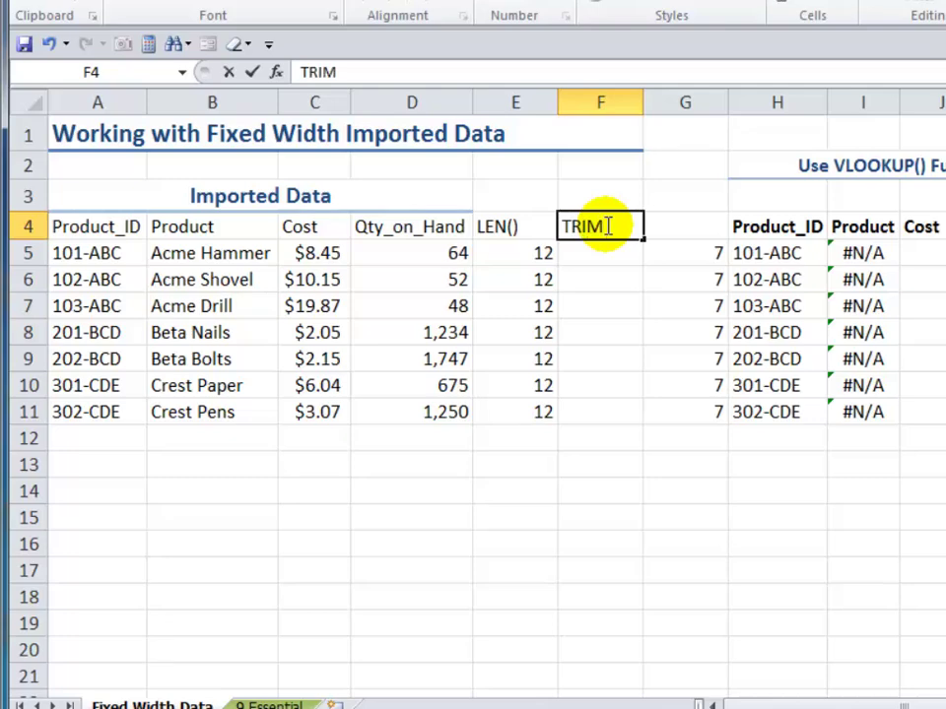
key("Return")
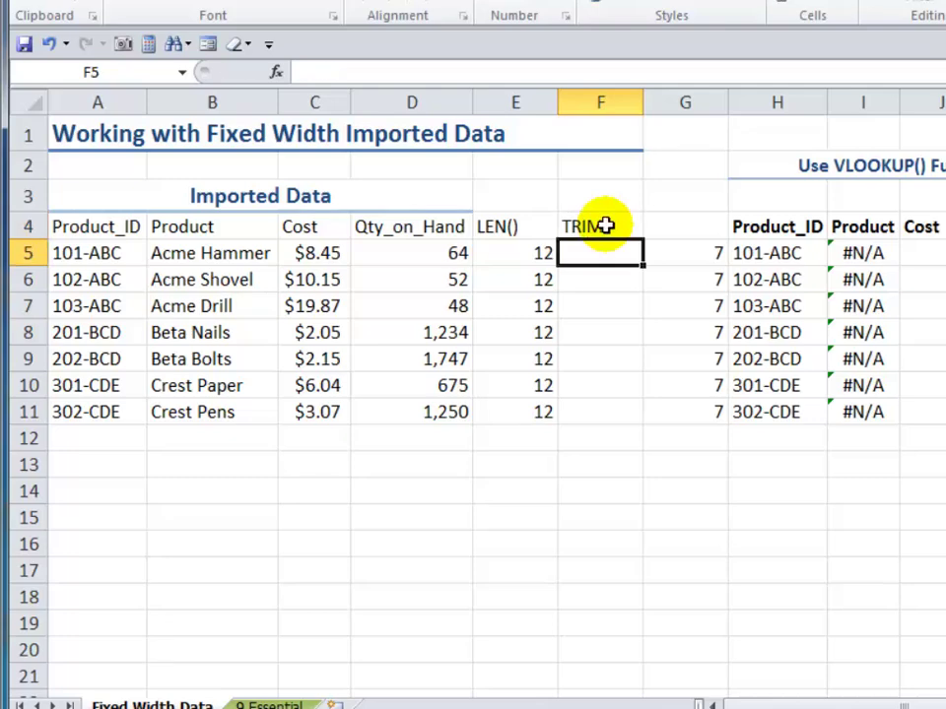
Enter =TRIM(A5) in F5 to strip the extra spaces from the first imported Product_ID
type("=tri")
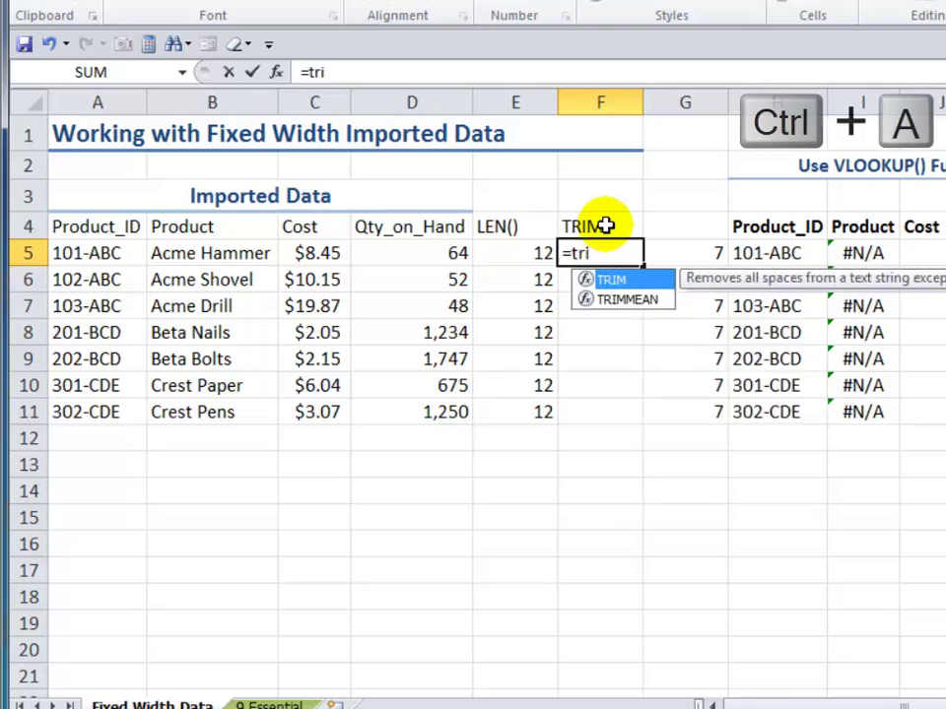
key("Tab")
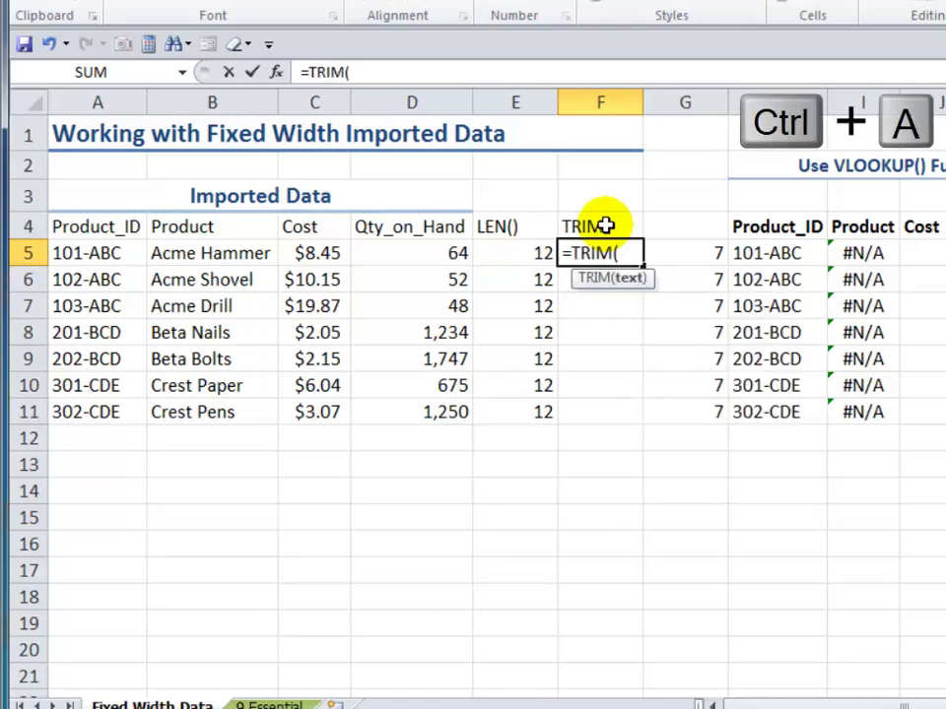
key("ctrl+a")
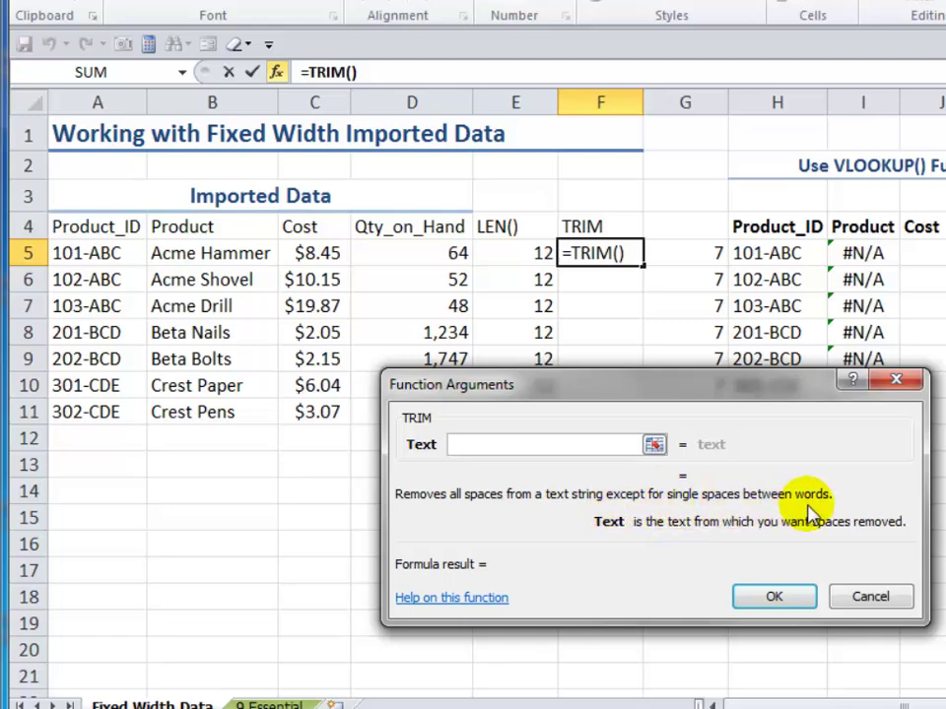
left_click(793, 602)
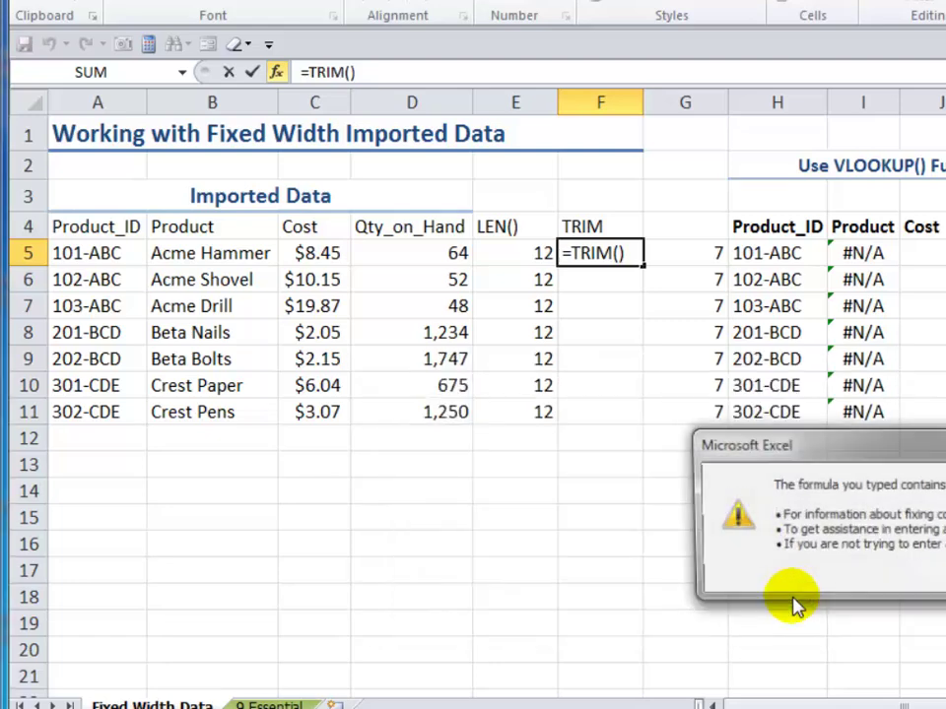
key("Return")
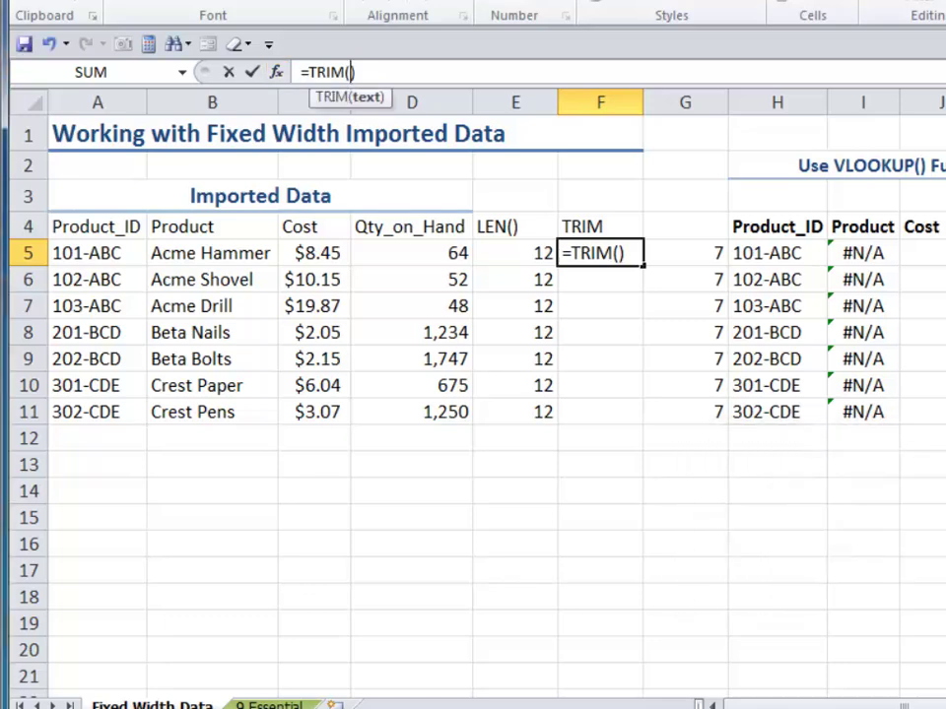
left_click(594, 253)
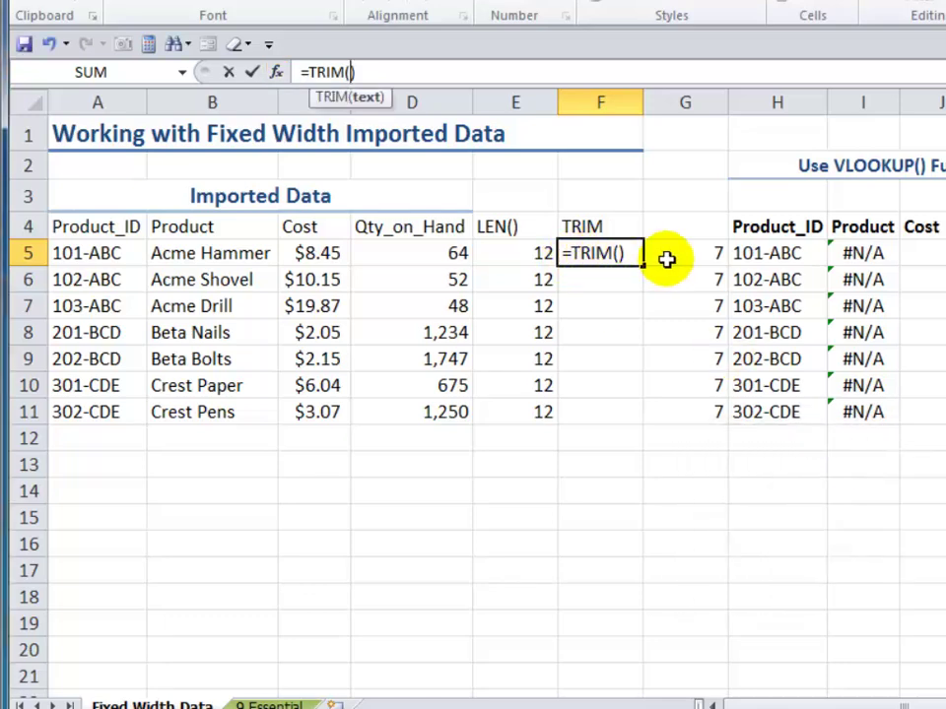
left_click(350, 69)
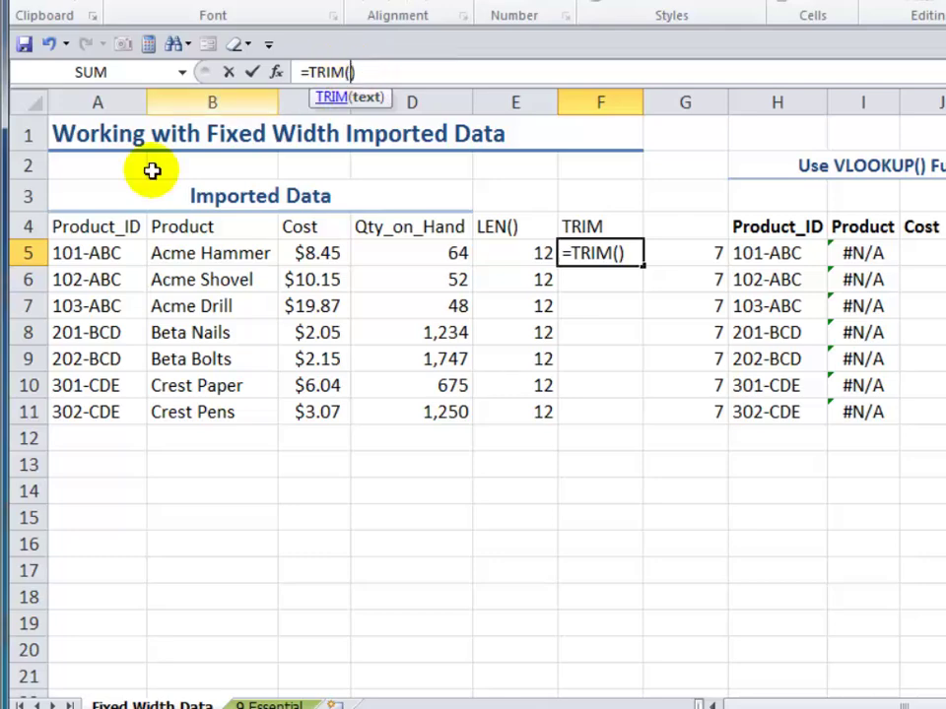
left_click(87, 251)
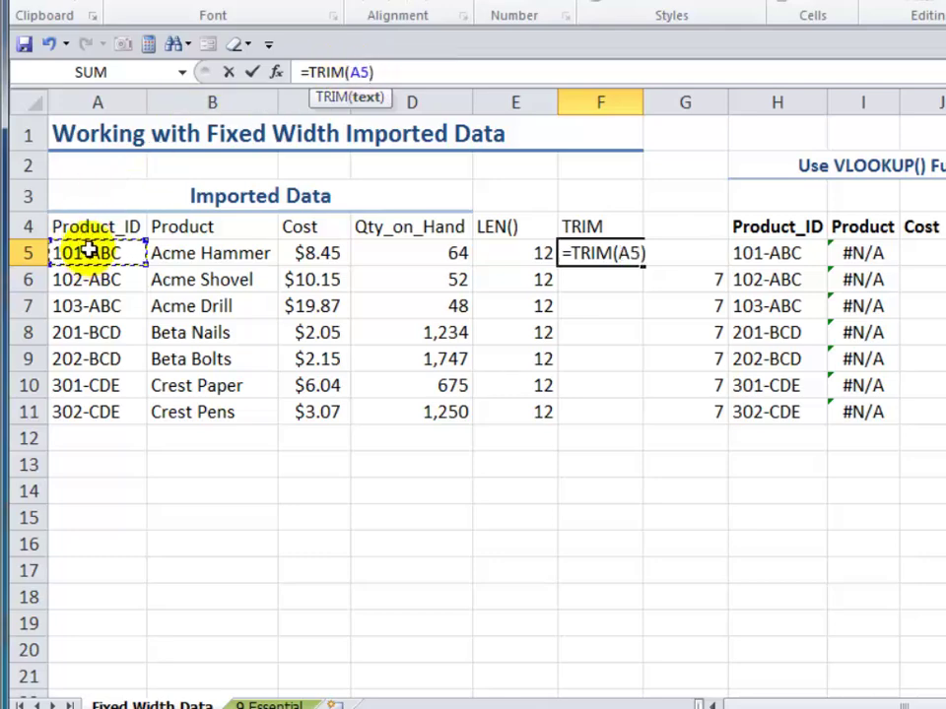
key("ctrl+Return")
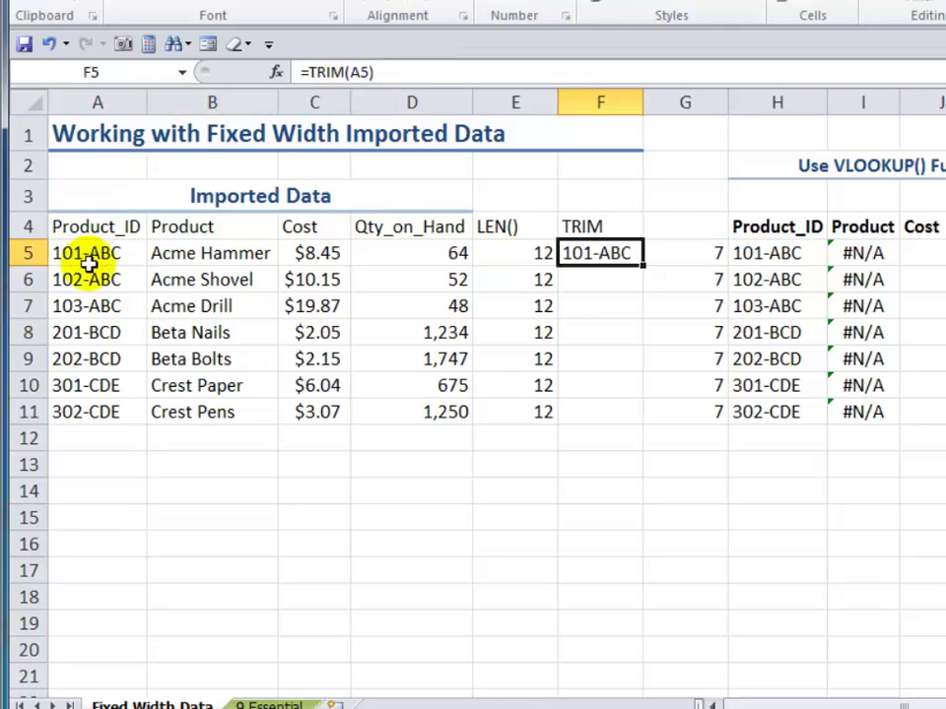
Replace the formula in G5 with =LEN(F5) to count the characters of the trimmed Product_ID
left_click(684, 229)
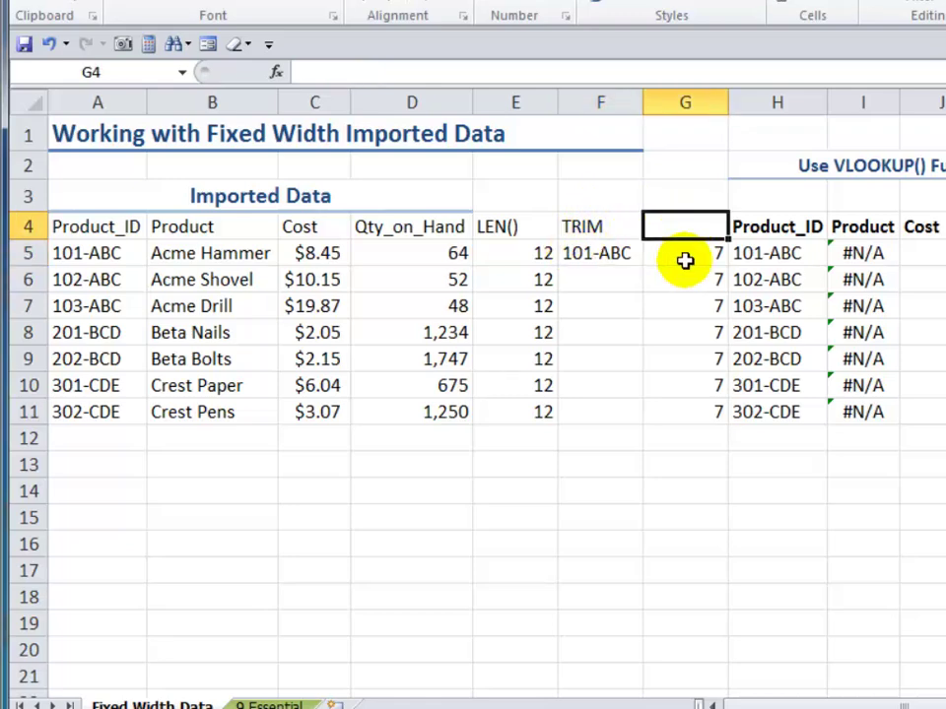
left_click(687, 251)
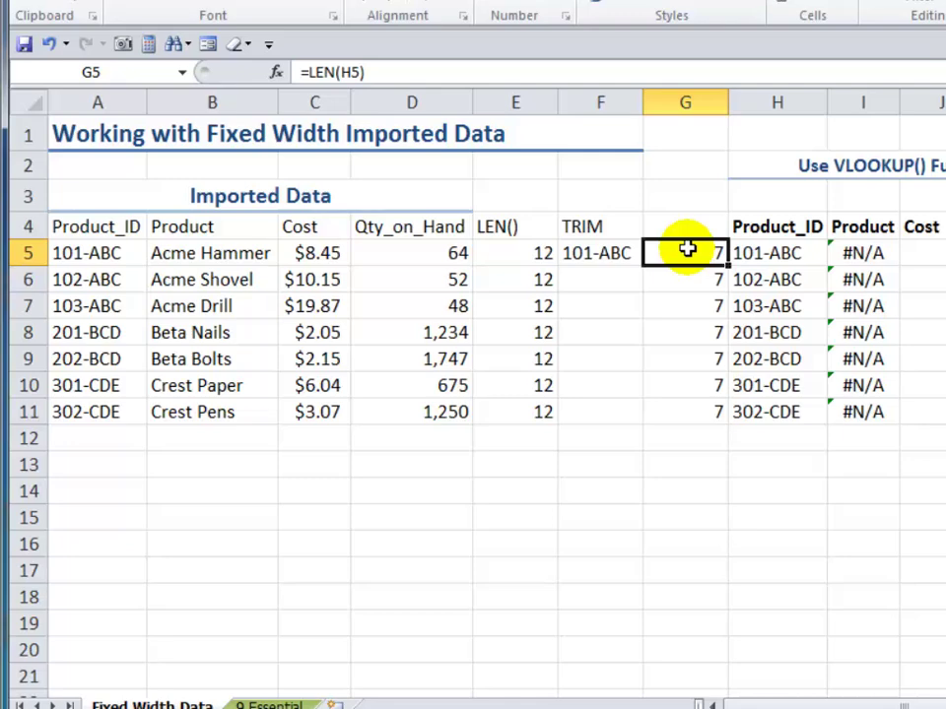
type("=len")
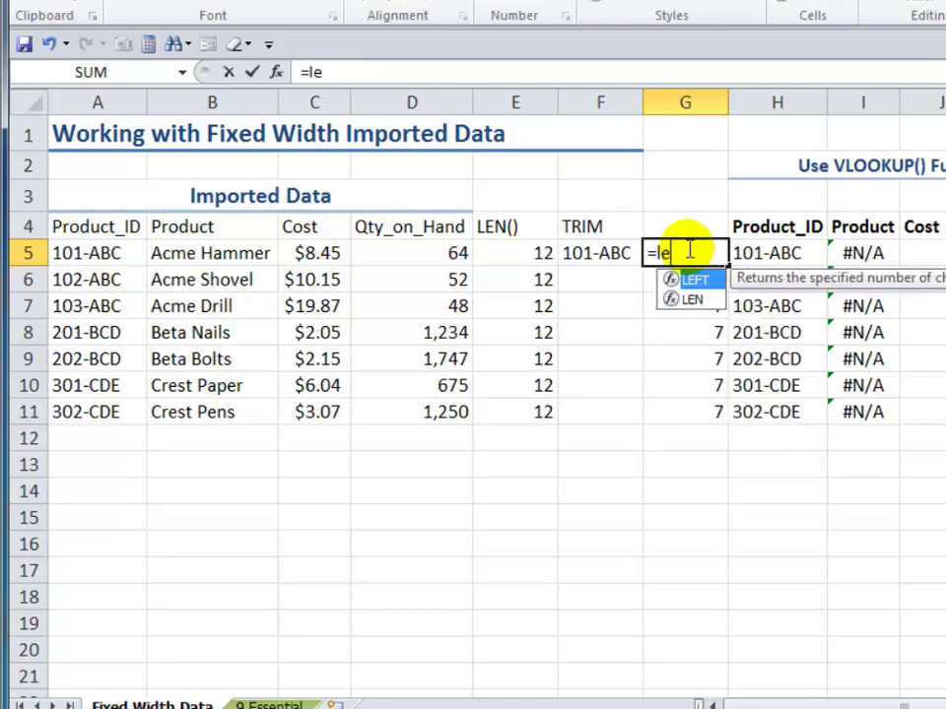
key("Tab")
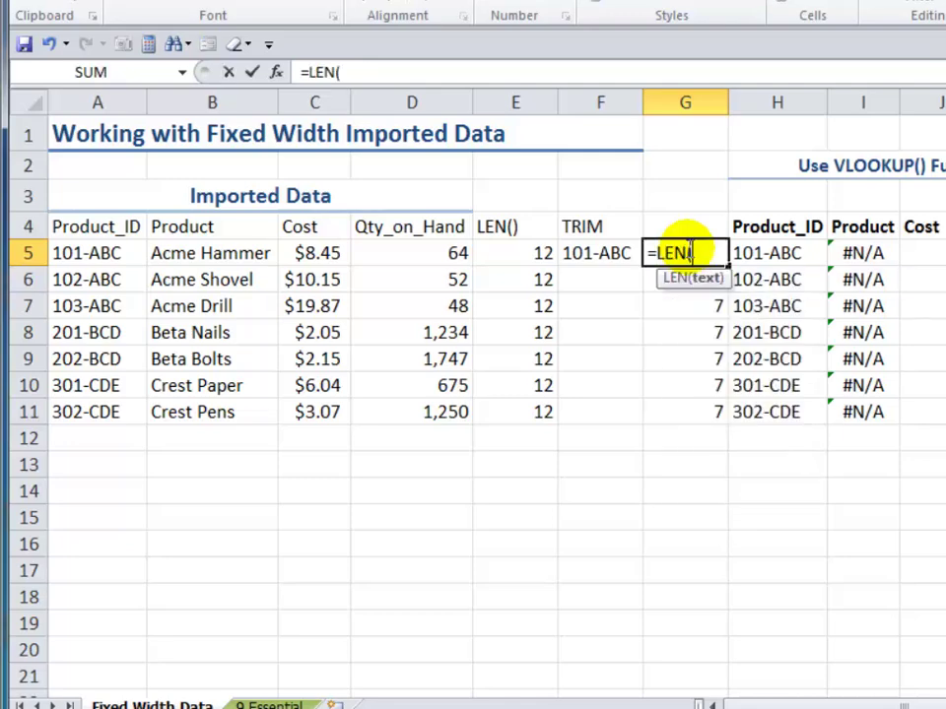
left_click(608, 258)
type(")")
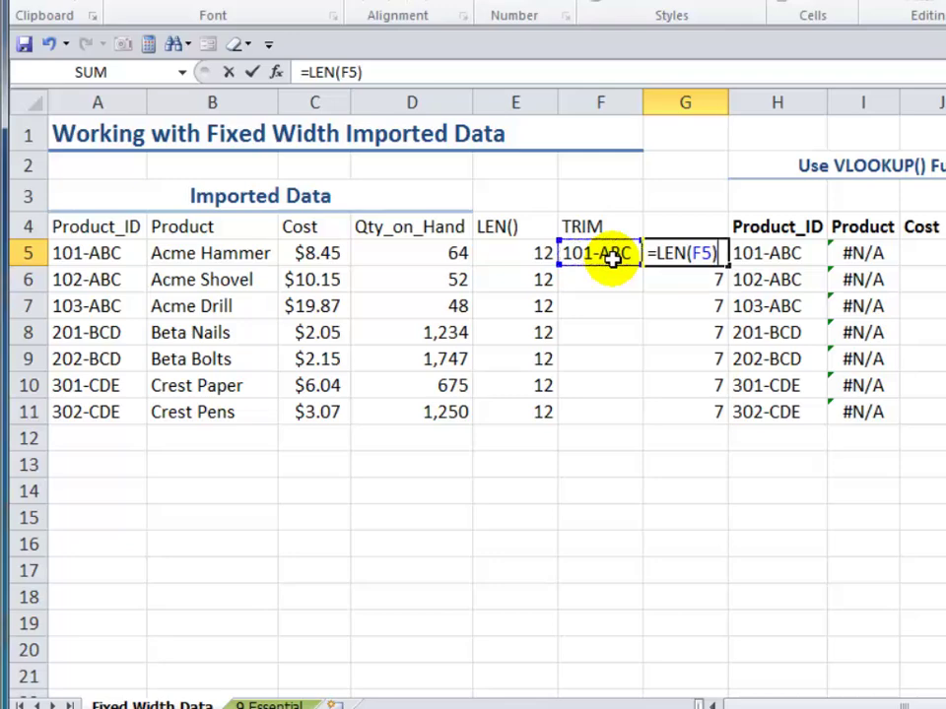
key("ctrl+Return")
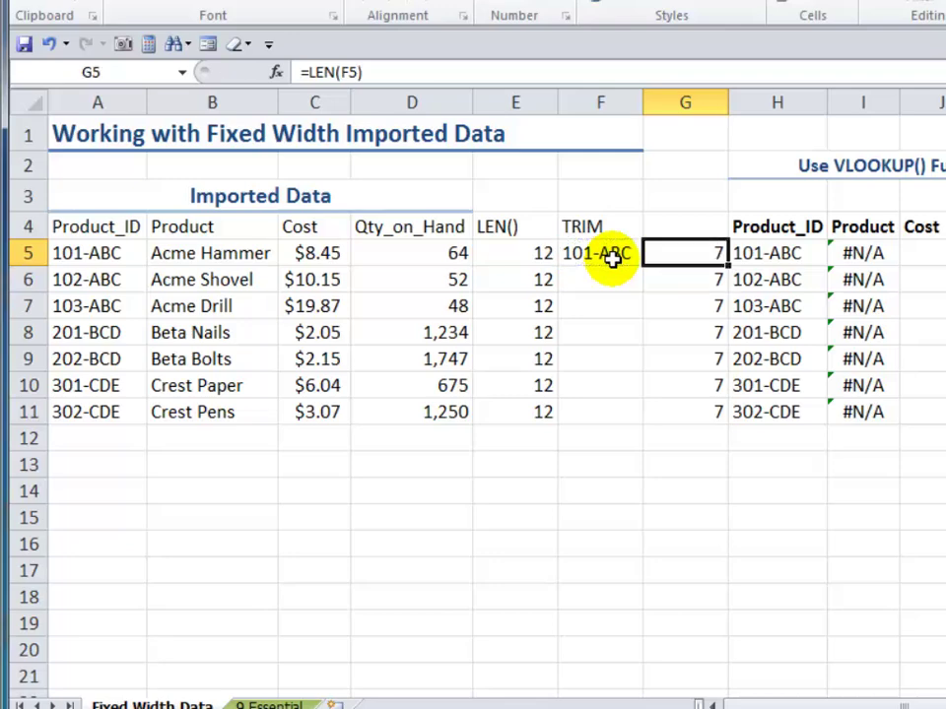
Fill the TRIM formula in F5 down to F11
left_click(515, 227)
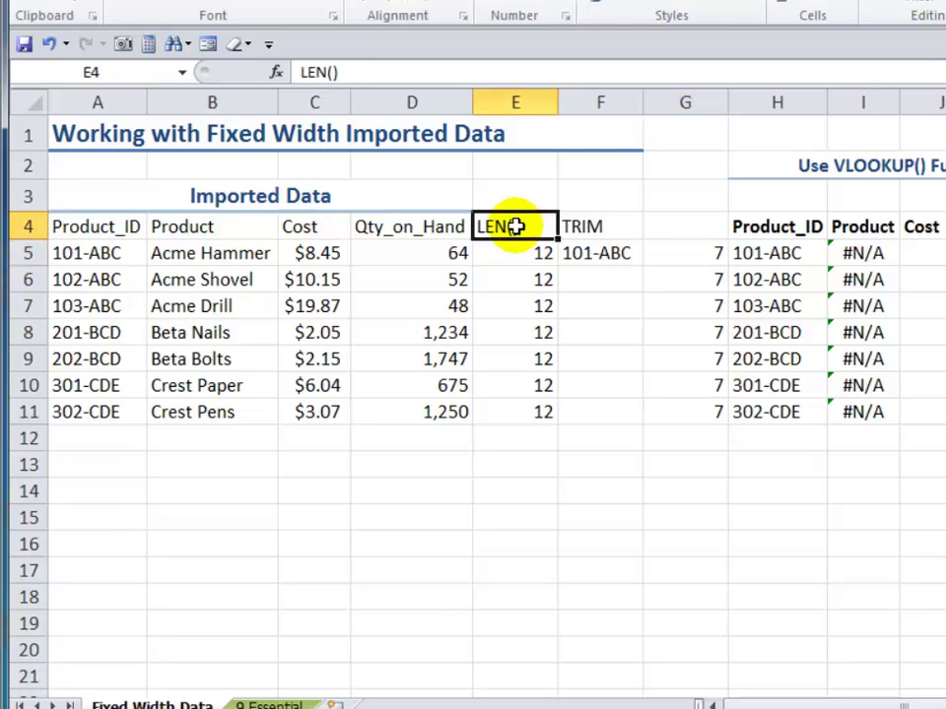
left_click_drag(515, 227, 689, 411)
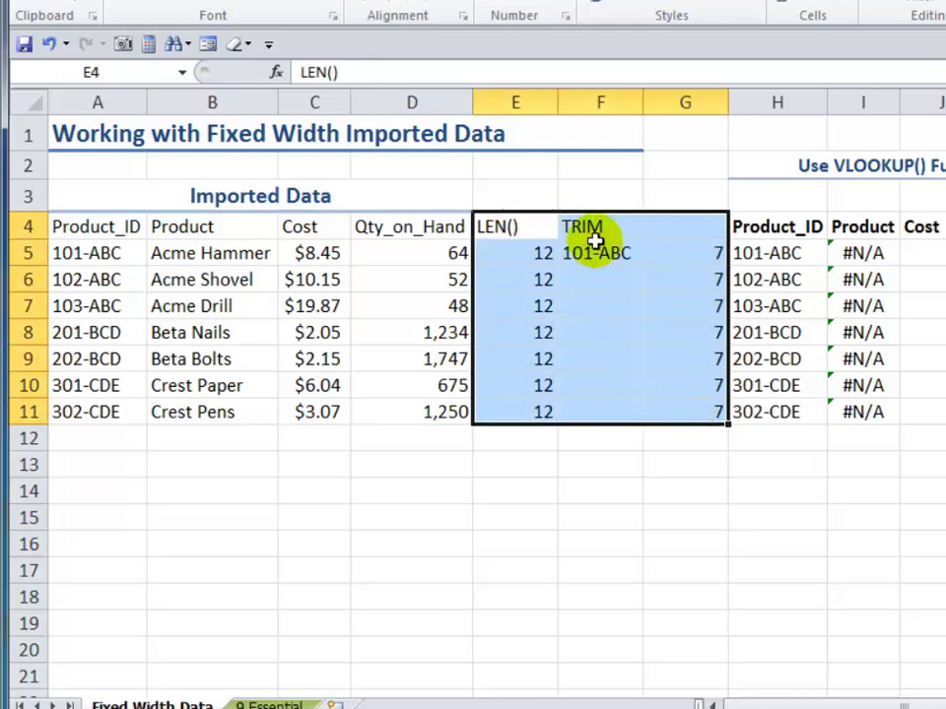
left_click_drag(593, 223, 690, 410)
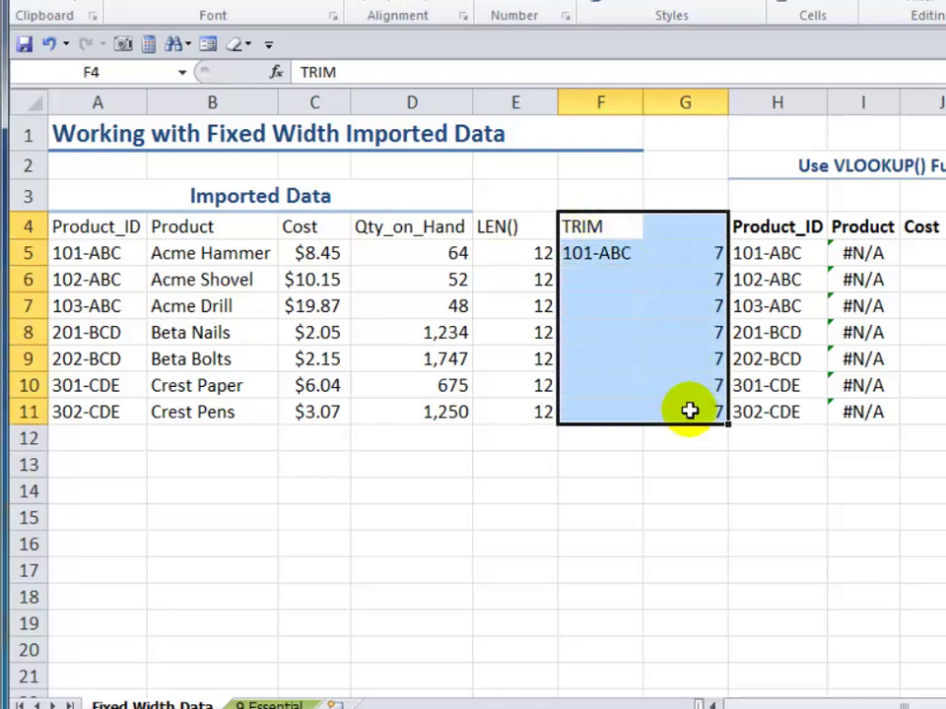
left_click(601, 255)
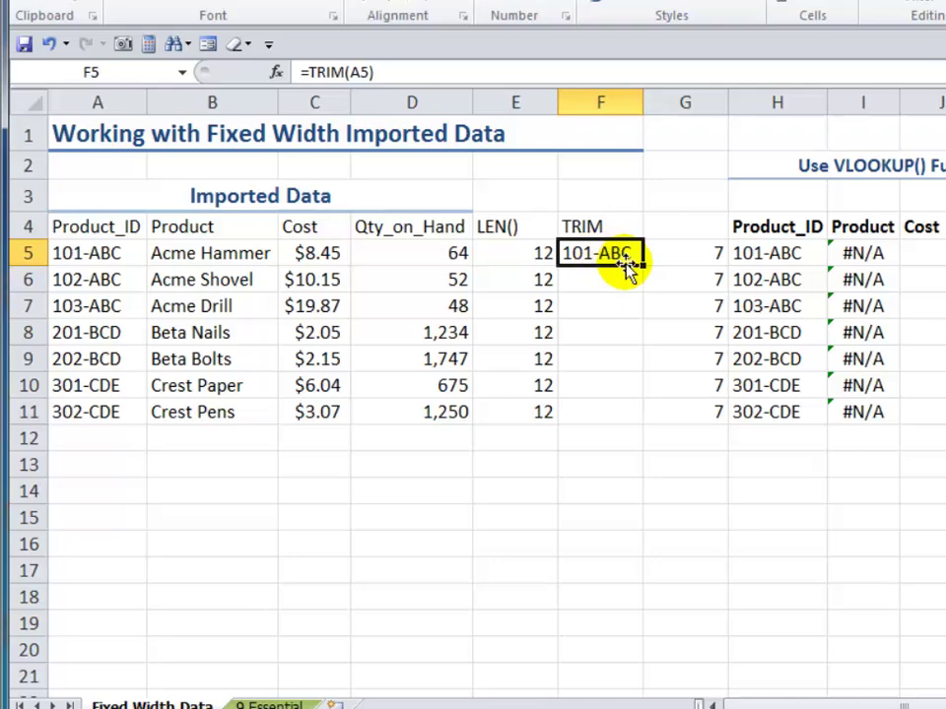
double_click(643, 267)
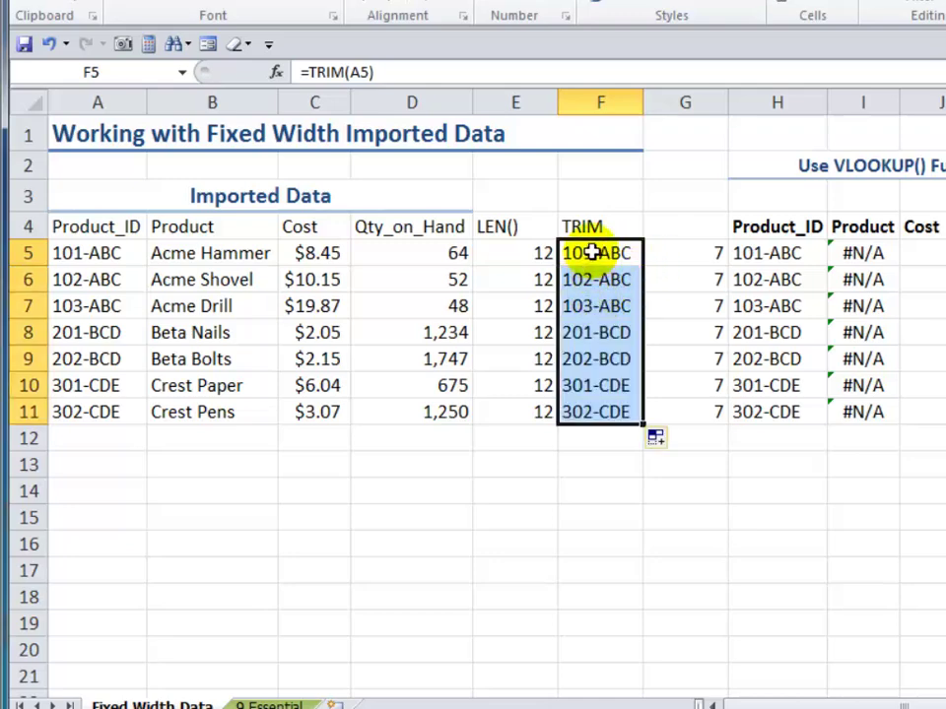
Copy the trimmed IDs in F5:F11 and paste them as values over the imported Product_IDs in A5:A11
key("ctrl+c")
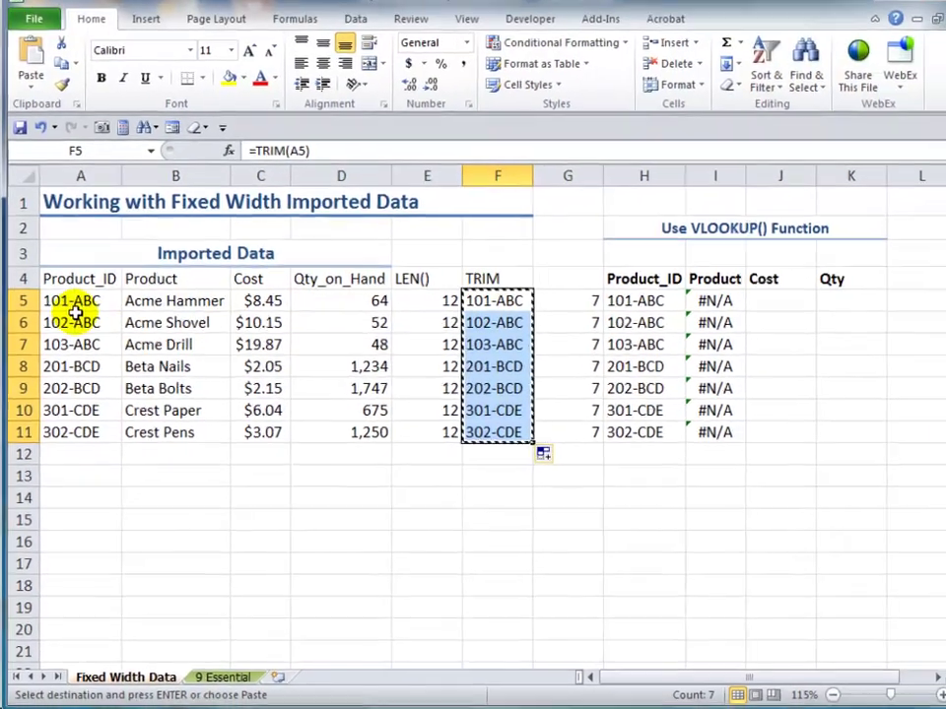
left_click(90, 254)
left_click_drag(72, 308, 78, 437)
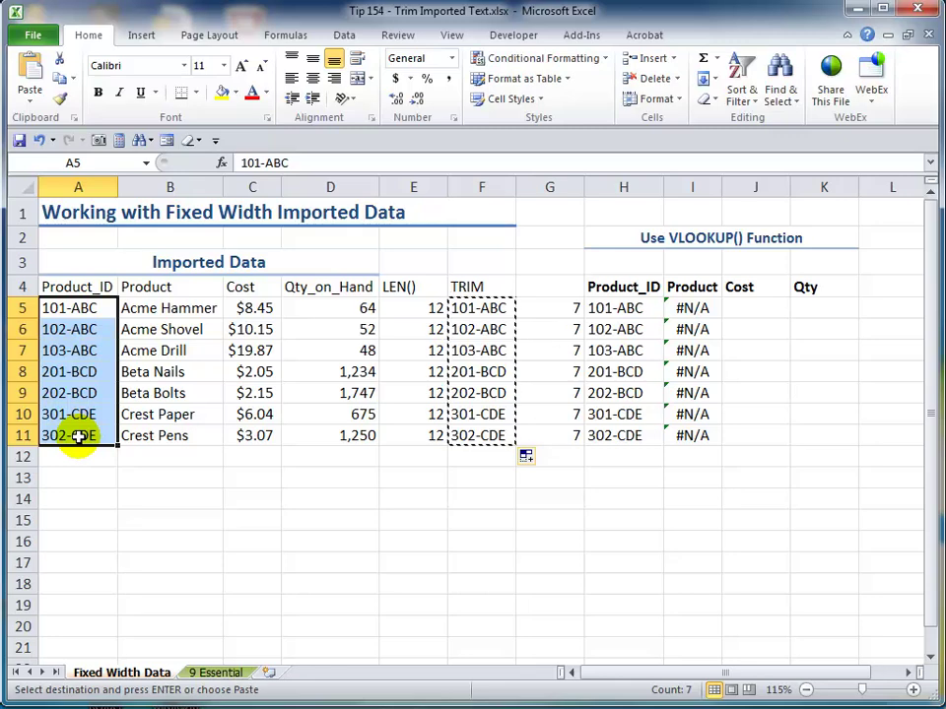
left_click(33, 102)
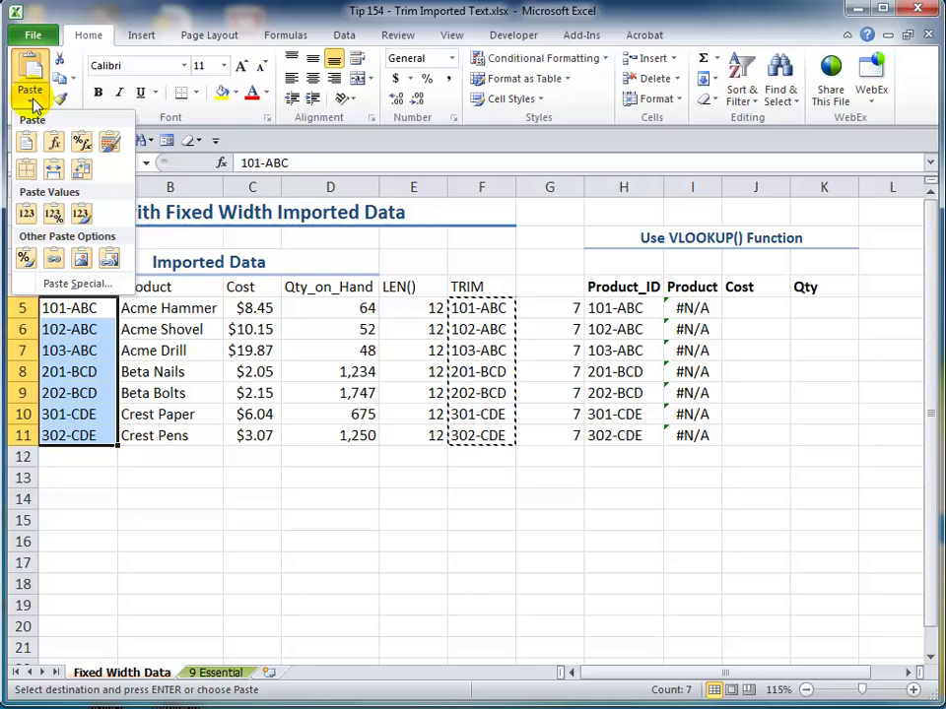
left_click(27, 215)
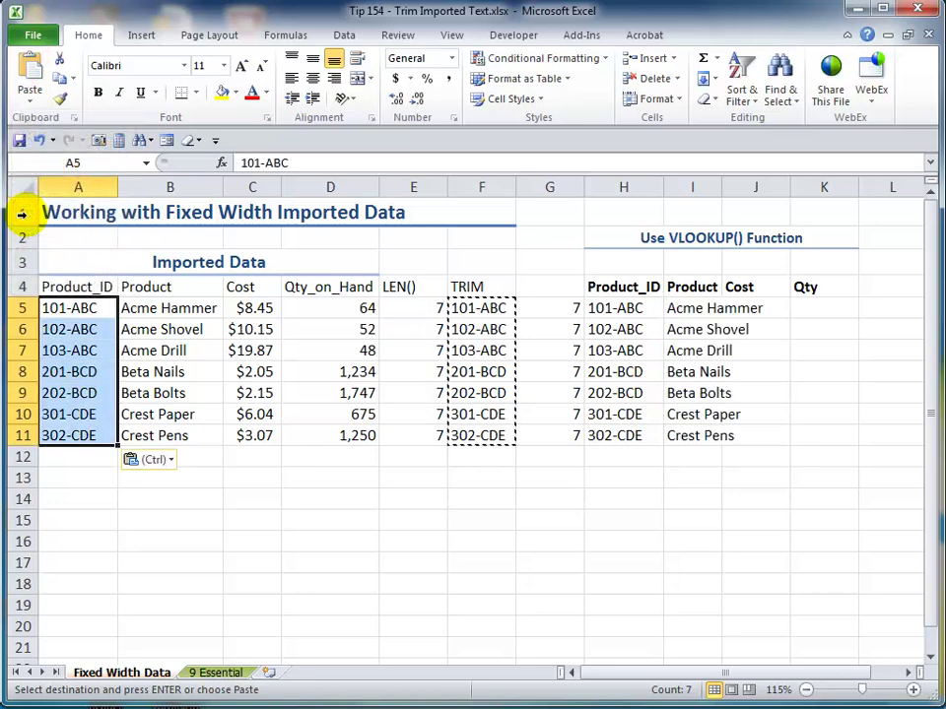
Check the VLOOKUP formula in I5 without changing it, and view the 9 Essential sheet
left_click(692, 308)
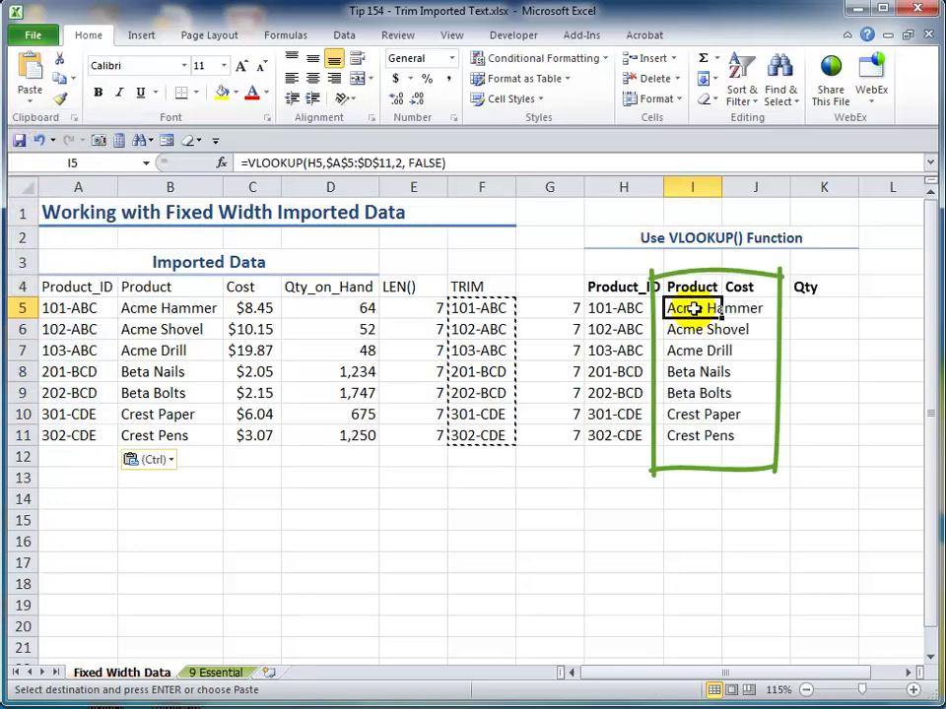
double_click(694, 309)
key("Escape")
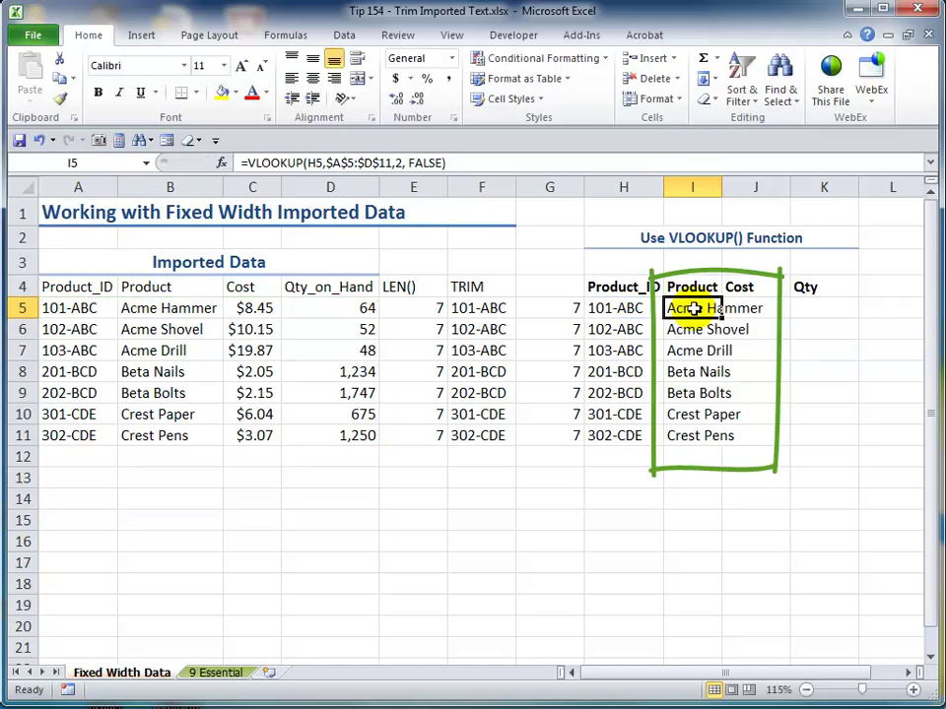
left_click(219, 673)
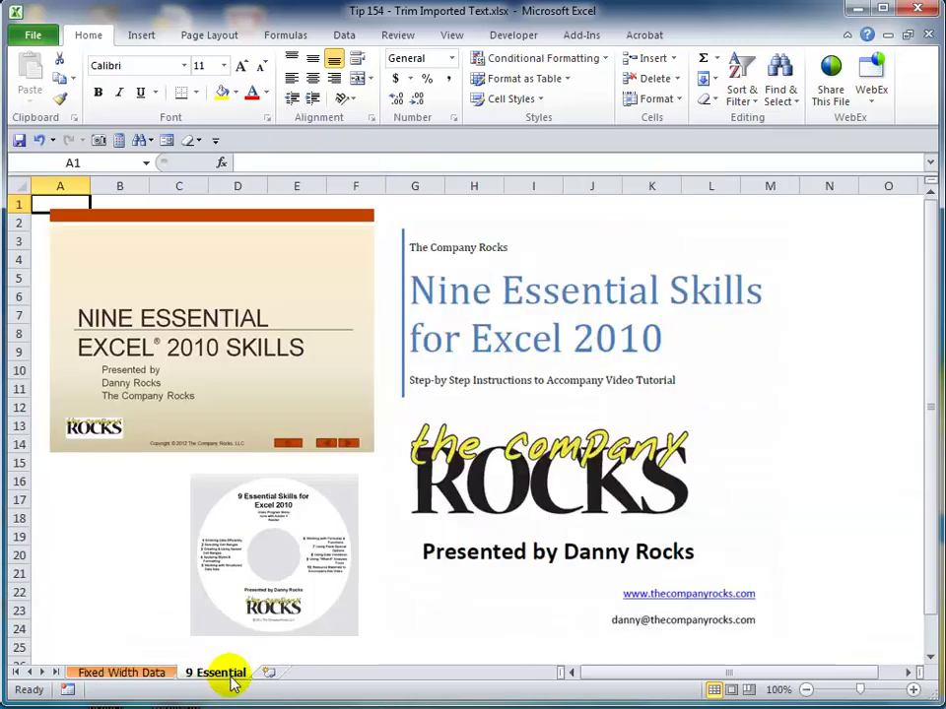